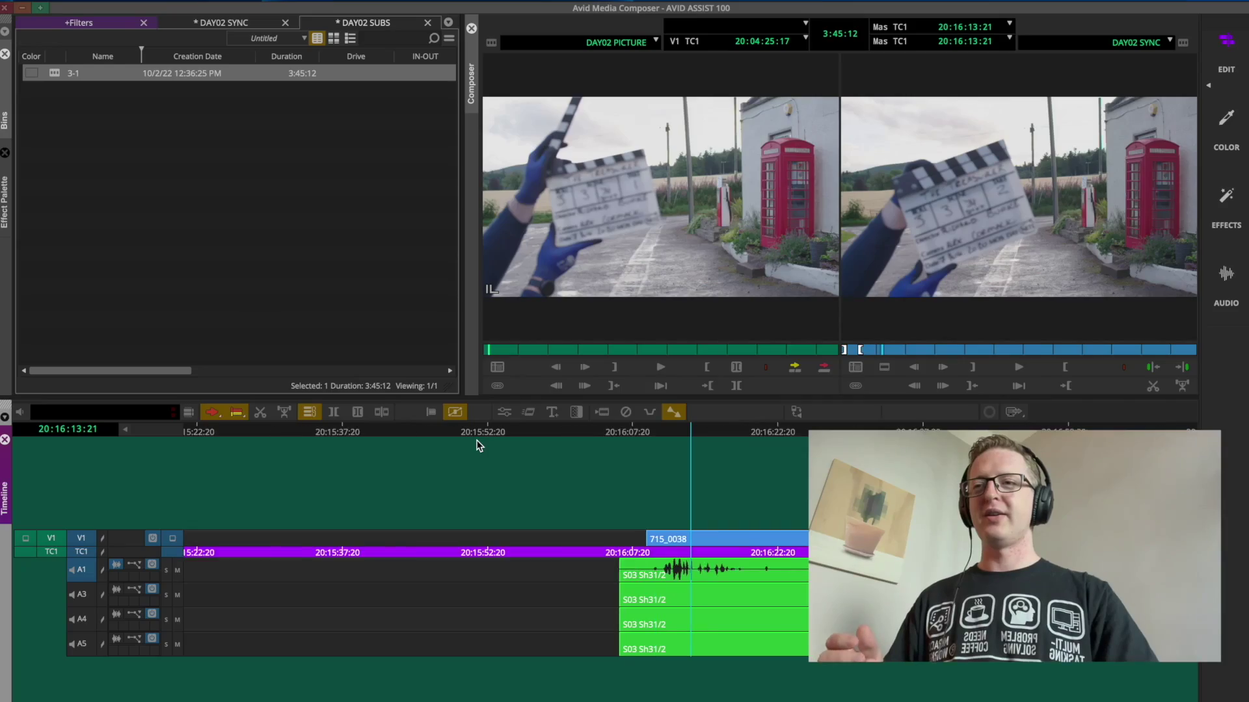
Locate the exact frame where the clapperboard closes at the start of clip 715_0038 in the DAY02 SYNC sequence.
key(ctrl+])
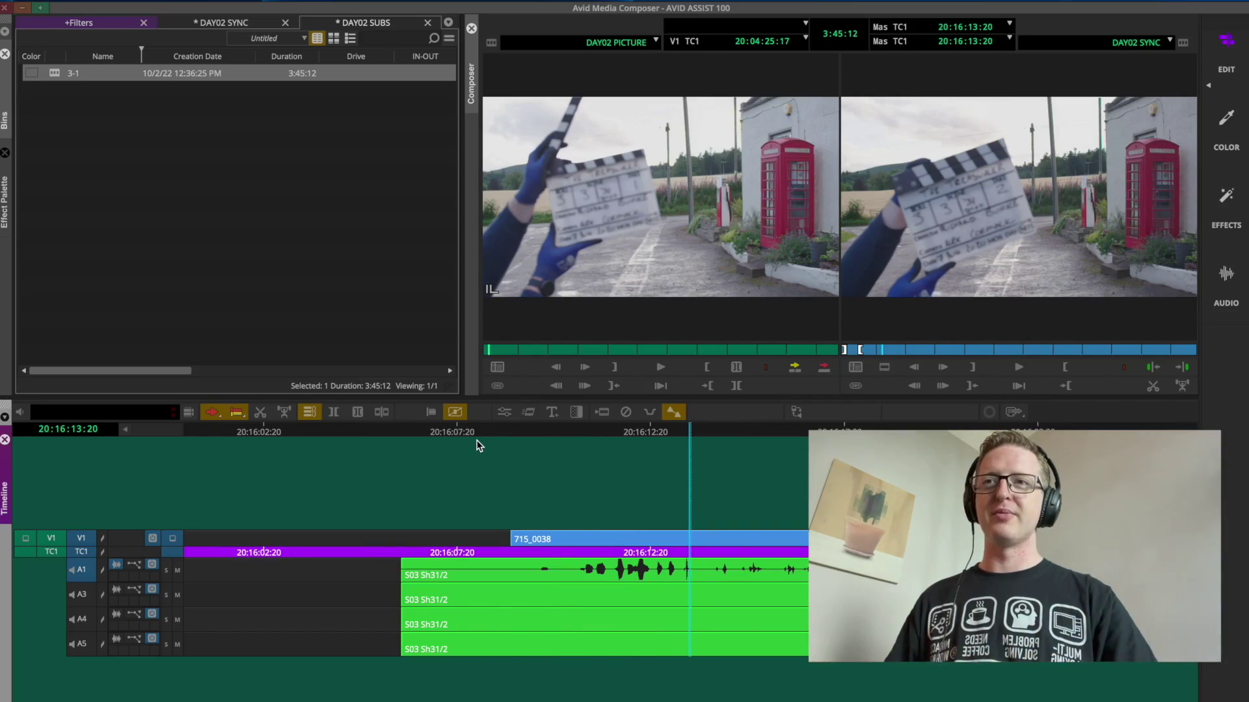
key(Left)
key(Left)
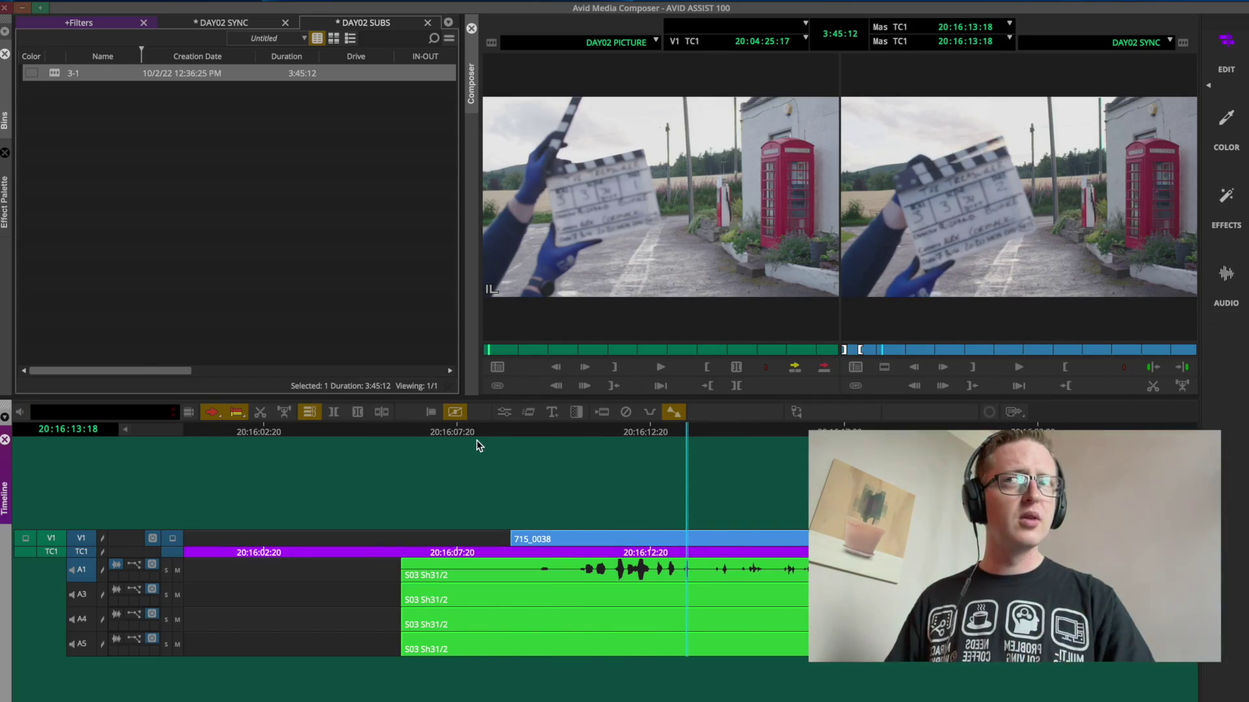
key(Left)
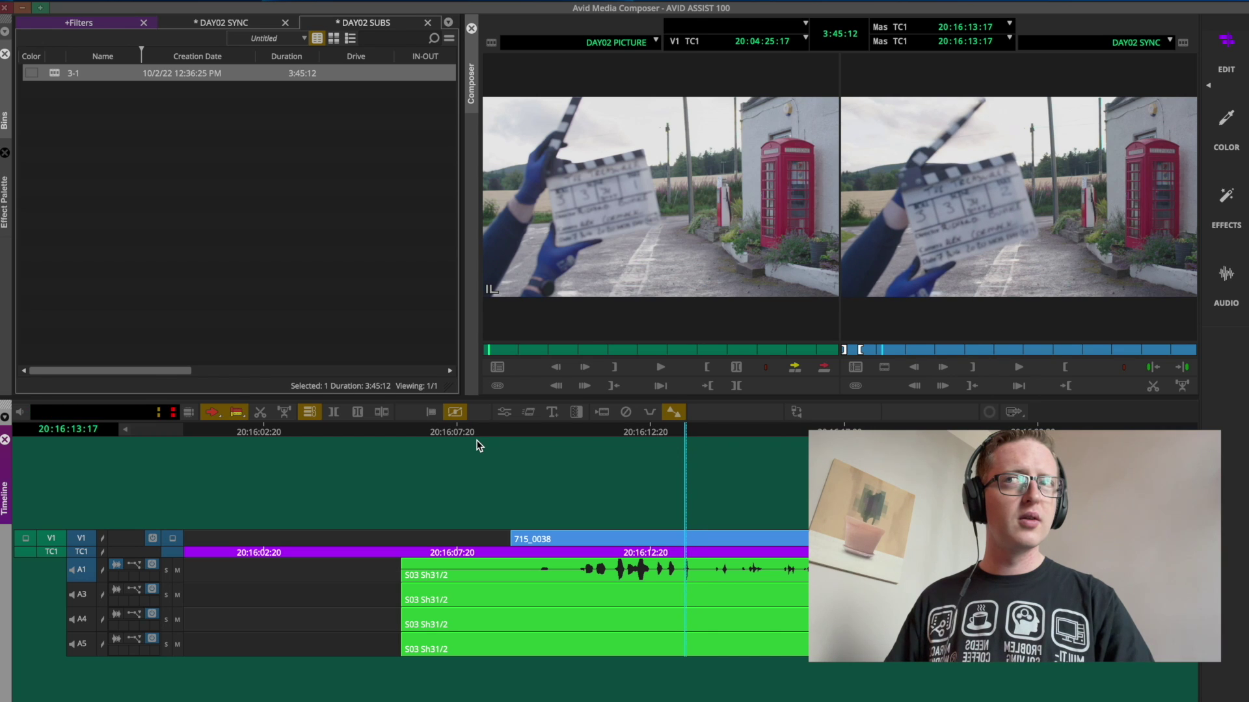
key(Right)
key(Right)
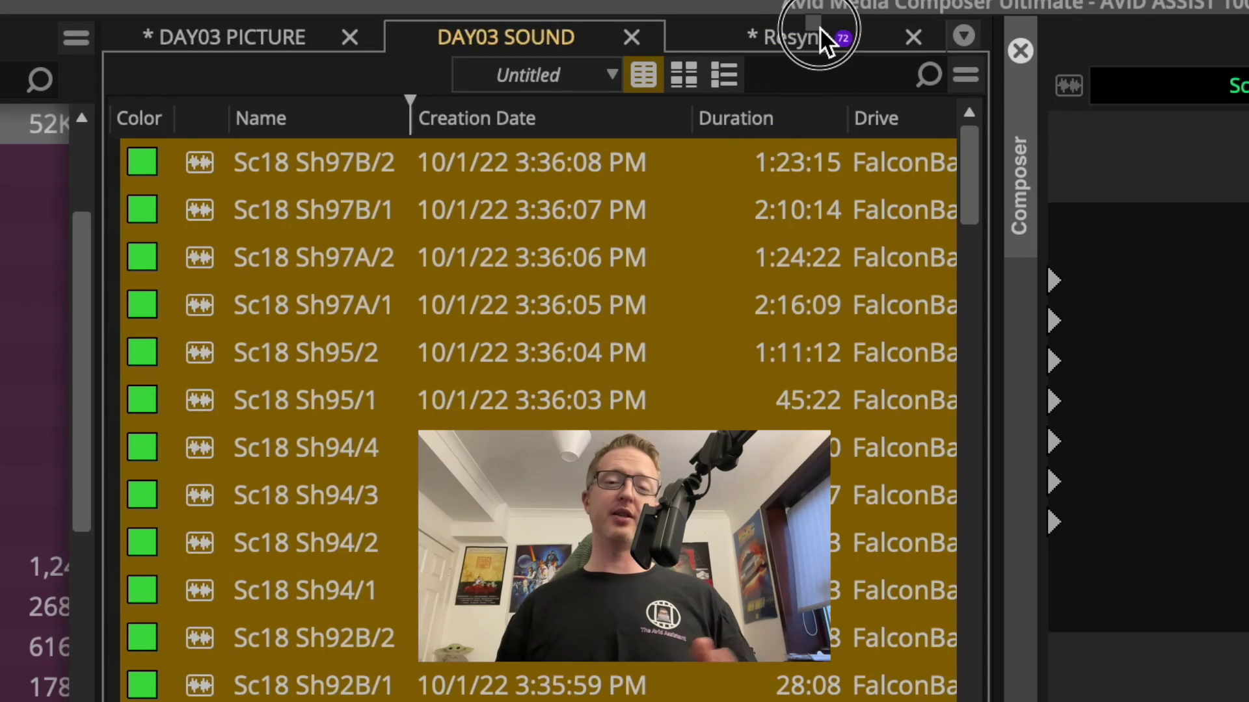
Add the selected DAY03 SOUND clips to the Resync bin and select every clip there for AutoSync.
click(820, 27)
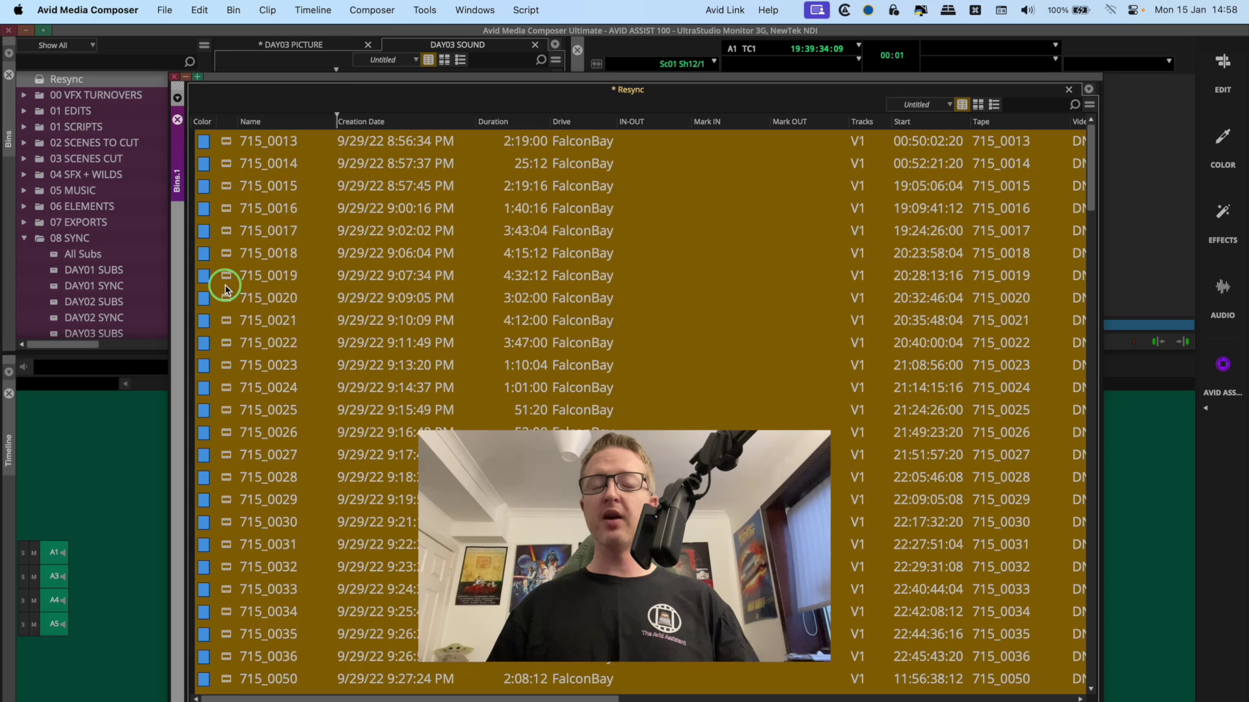
right_click(225, 288)
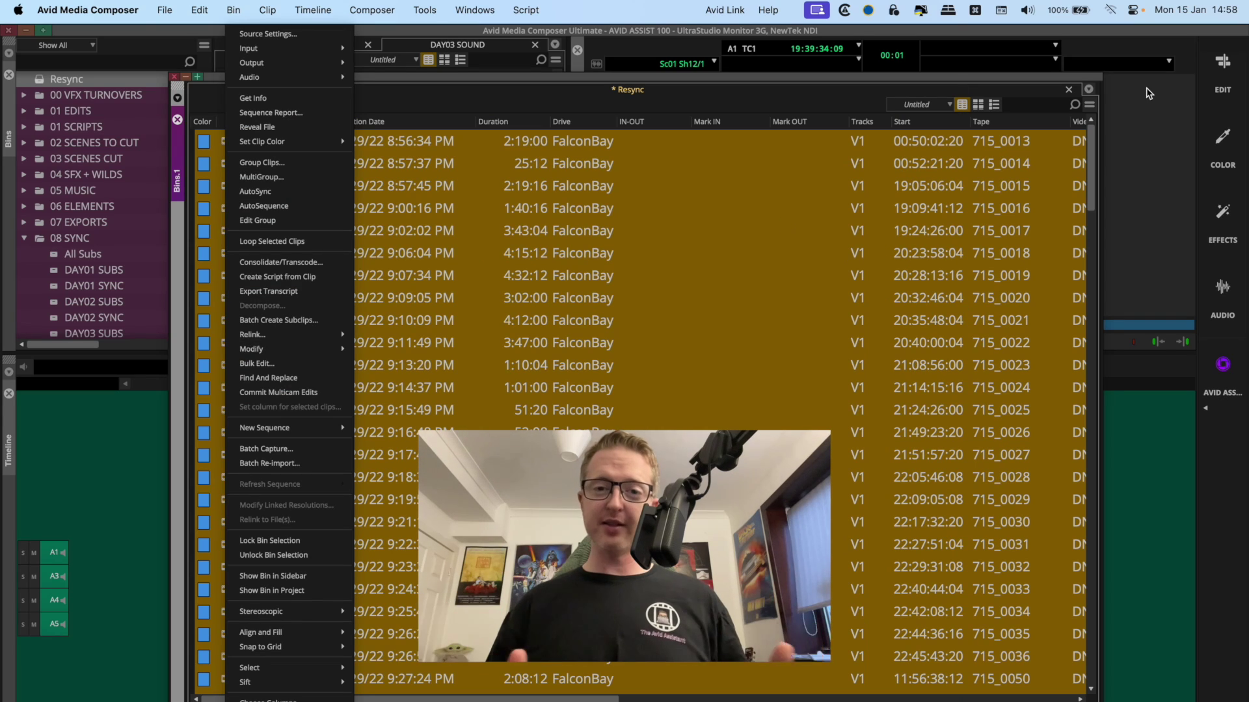
key(Escape)
key(super+a)
right_click(1093, 111)
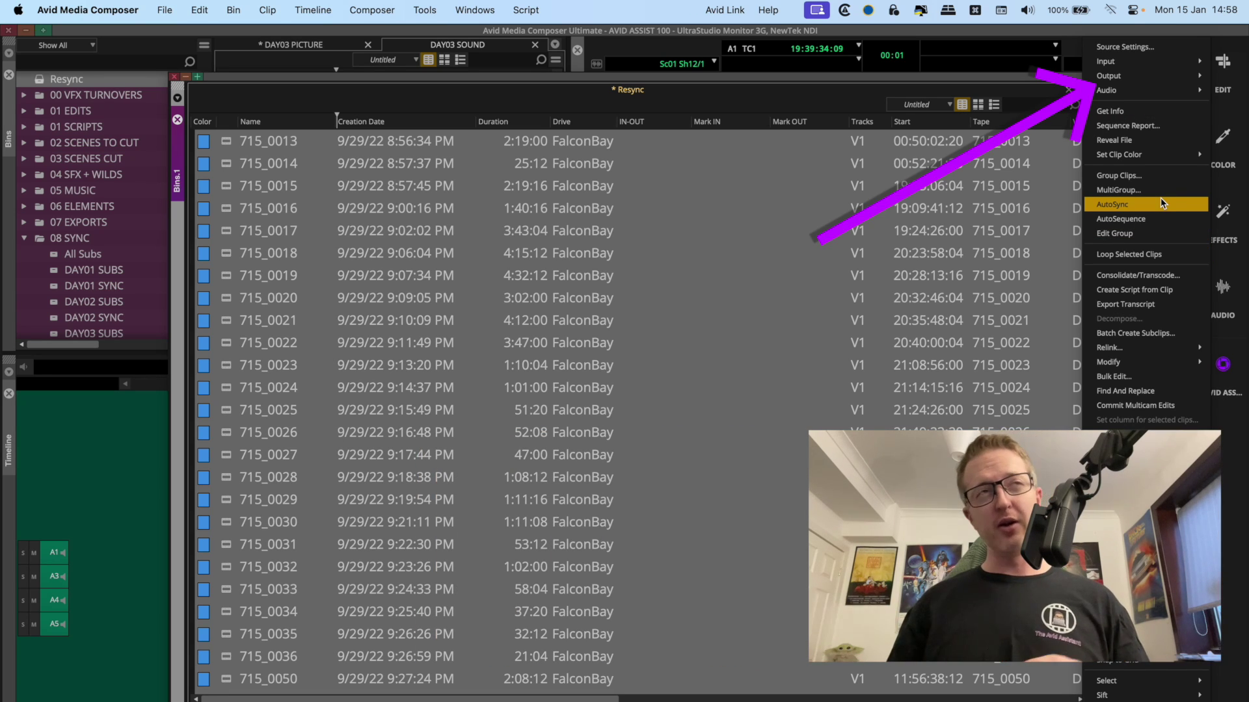
click(272, 3)
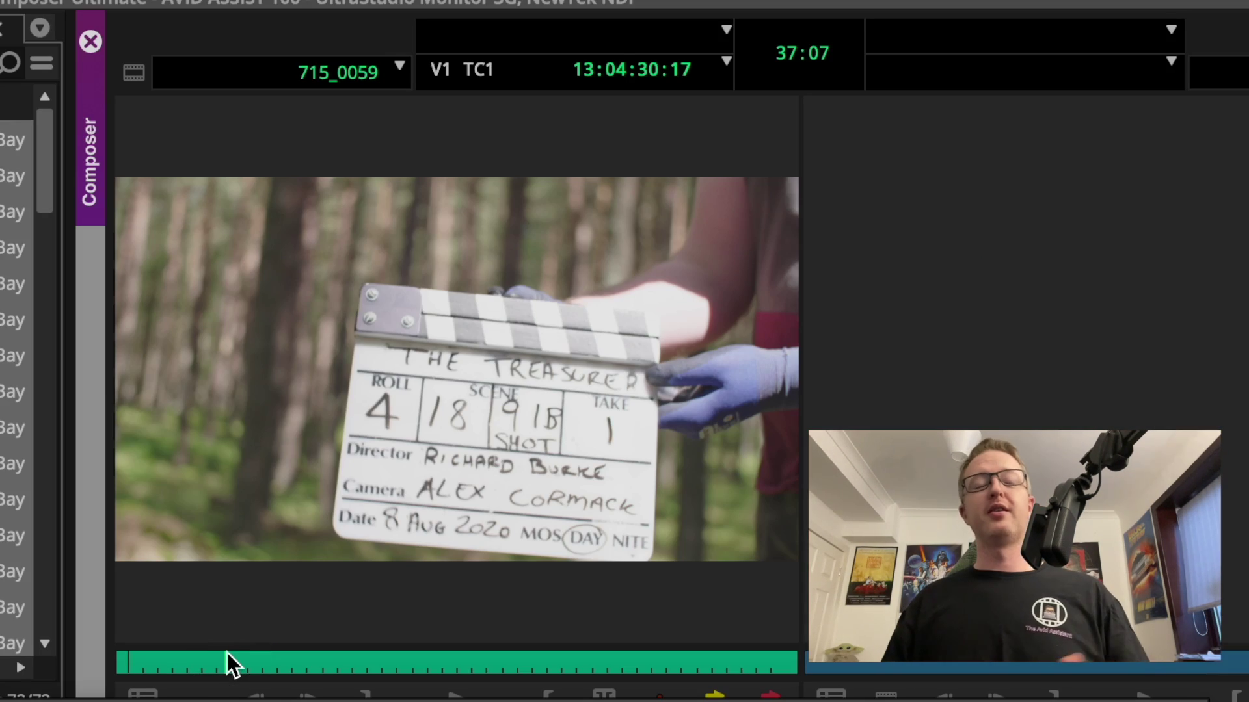
Find the frame where the clapperboard closes in clip 715_0059 and mark in and out points there.
key(Left)
key(Left)
key(Left)
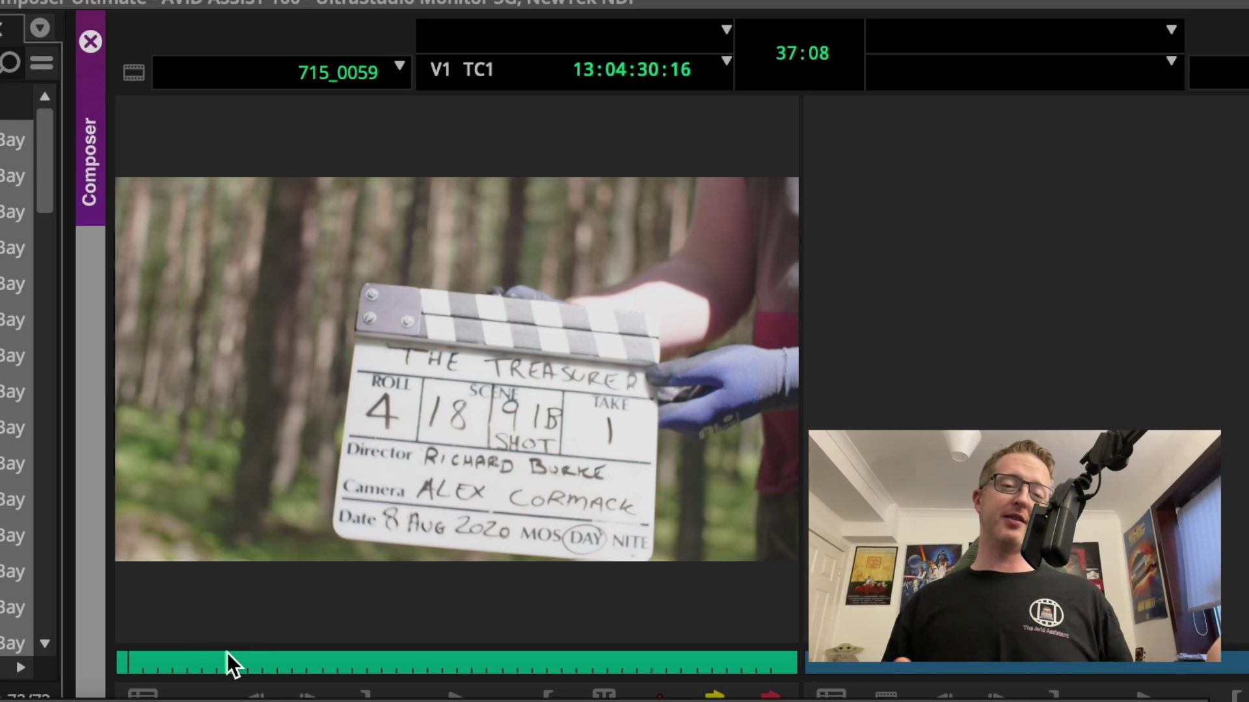
key(Right)
key(Right)
key(Right)
key(Right)
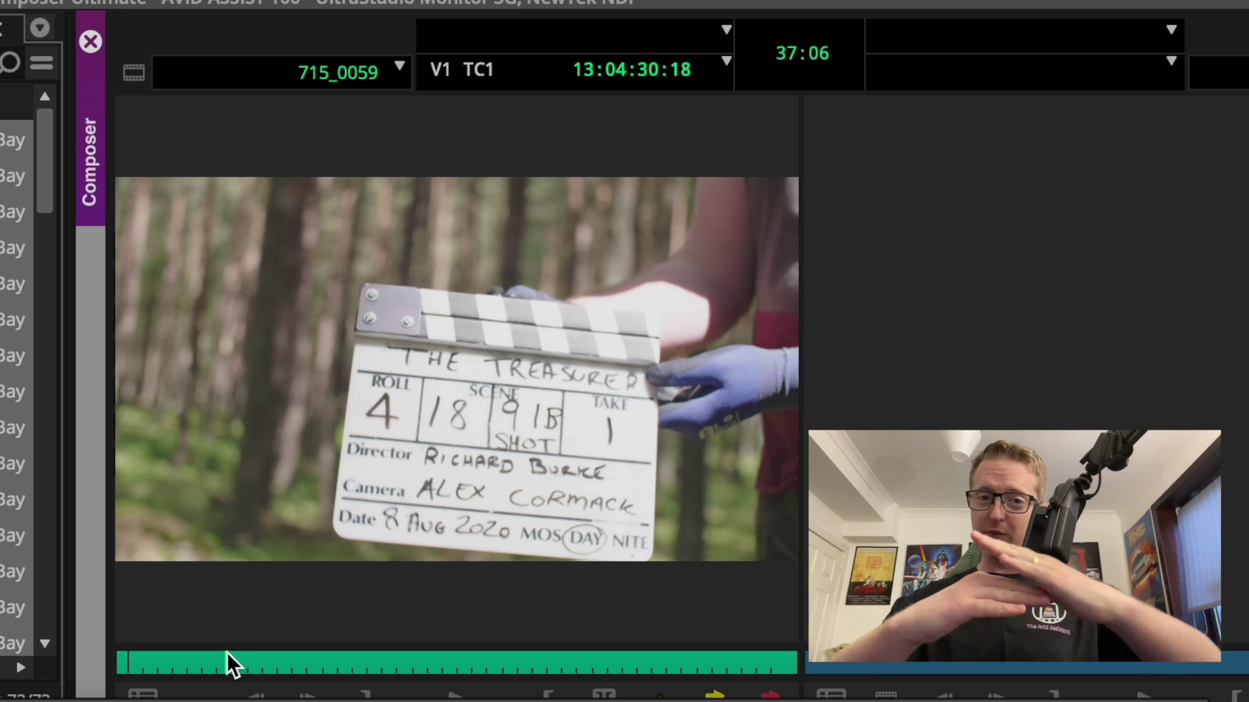
key(Left)
key(i)
key(o)
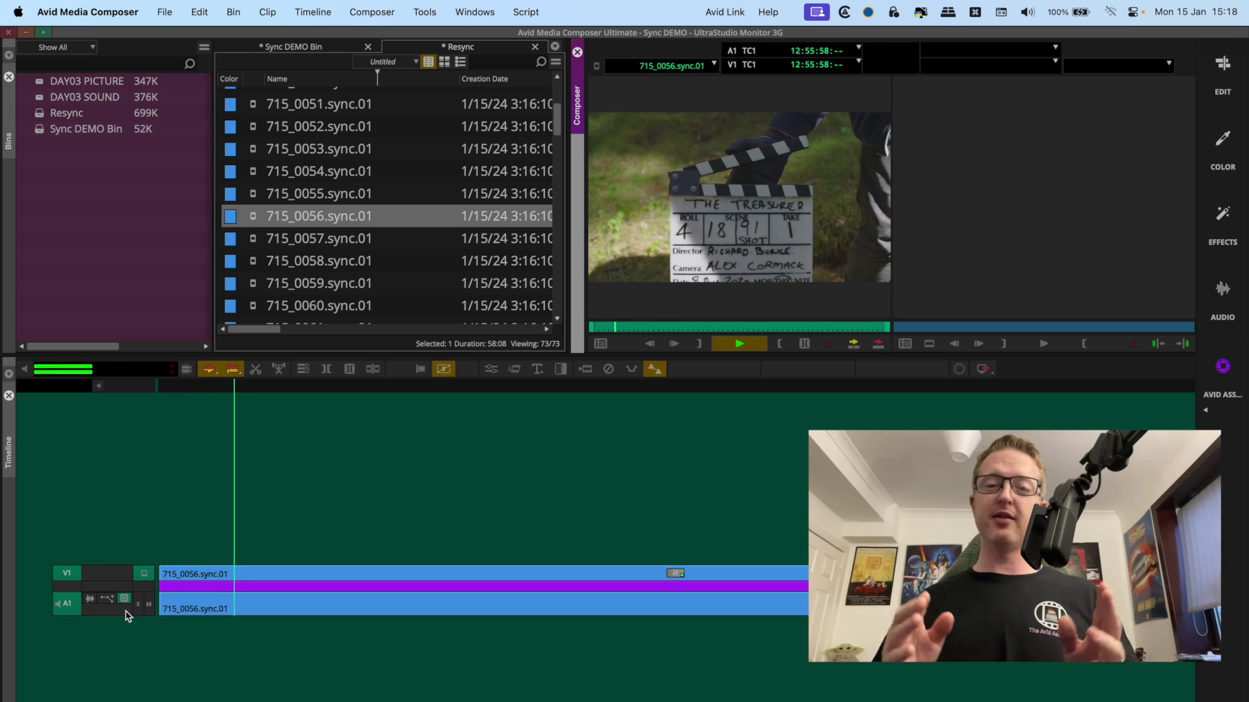
Toggle the audio waveform display on track A1 for clip 715_0056.sync.01.
click(93, 601)
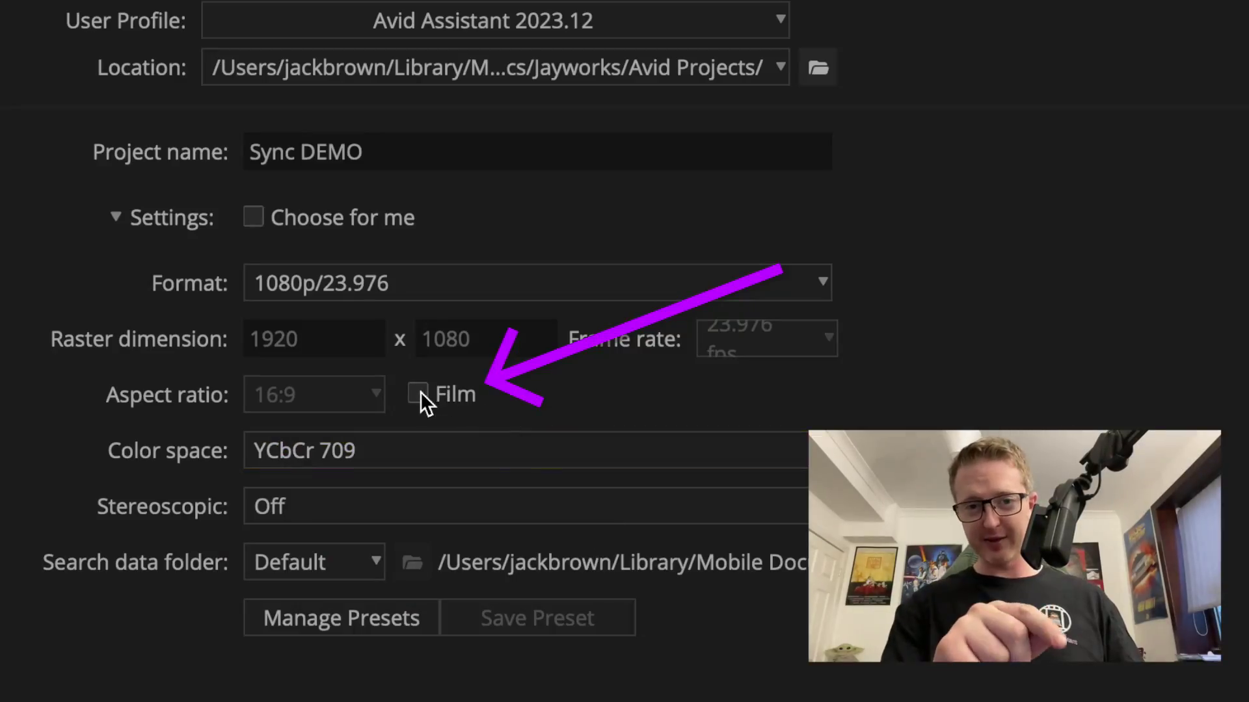
Enable the Film option in the settings of the Sync DEMO project.
click(807, 394)
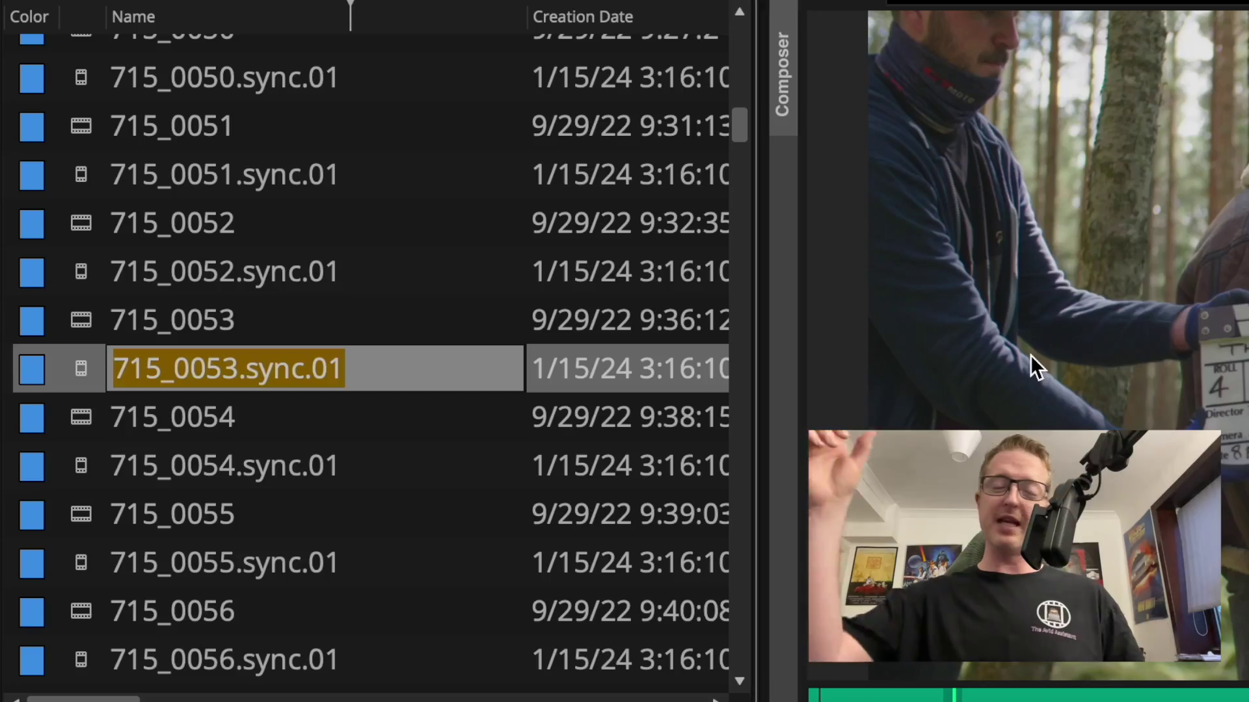
Rename the subclip 715_0053.sync.01 as 18B-2.
text(18B-2)
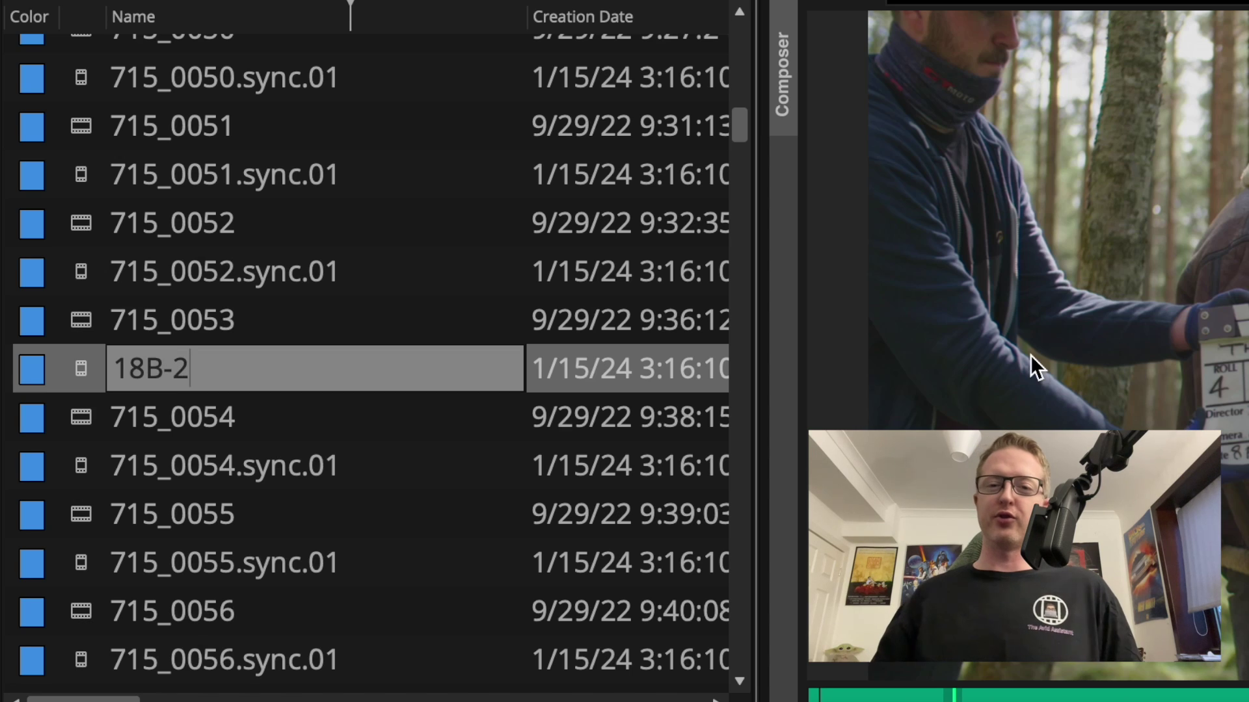
key(Return)
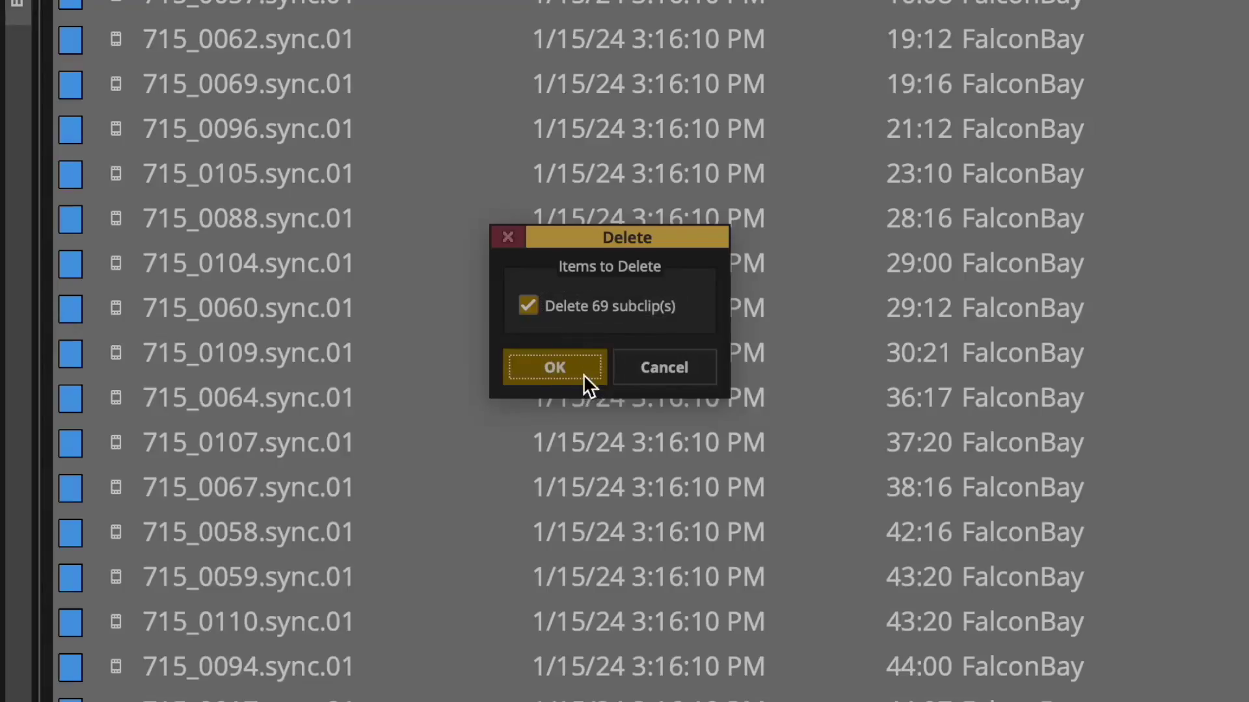
Confirm deleting the selected .sync.01 subclips from the bin.
click(583, 374)
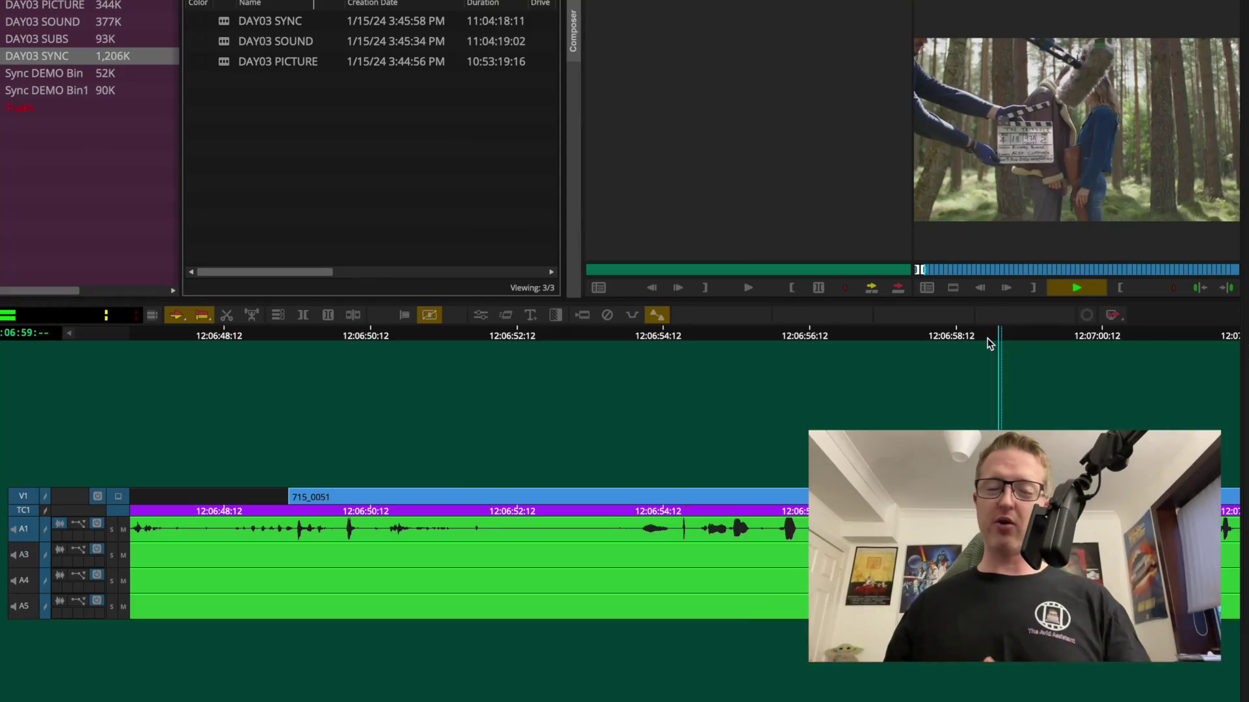
Stop playback, mark clip 715_0051 in the DAY03 SYNC sequence and park the playhead at 12:06:58:23.
key(space)
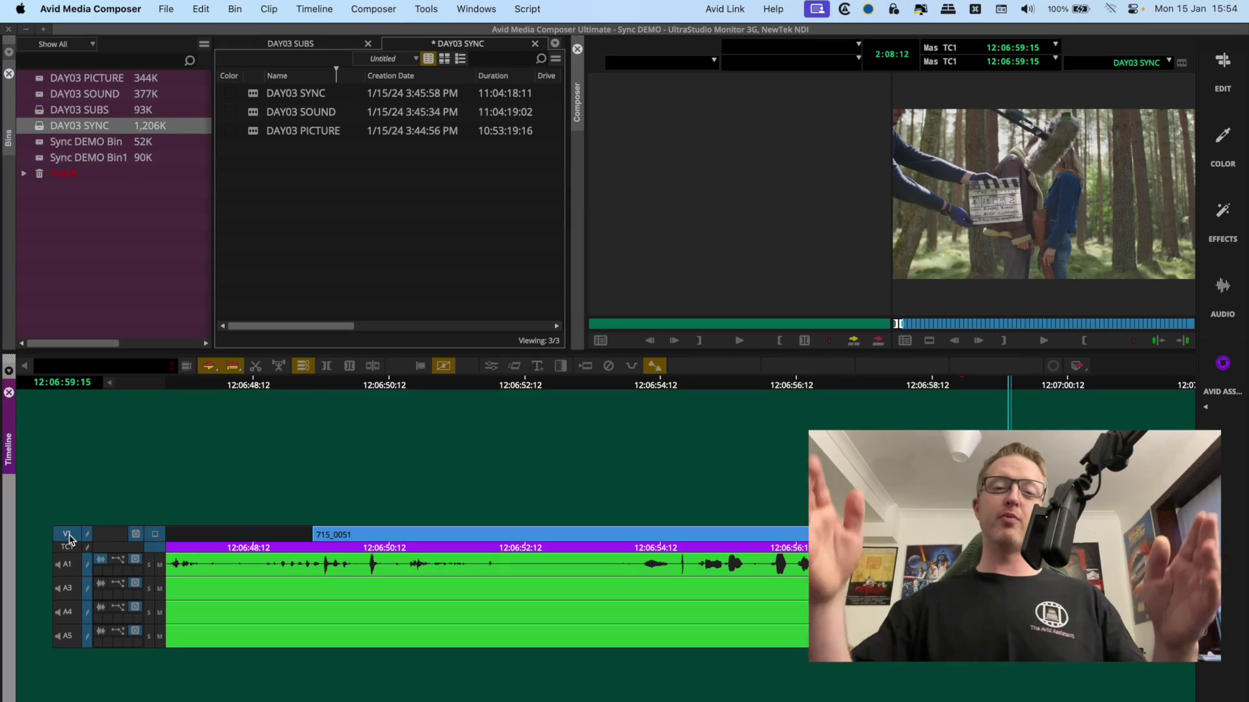
click(384, 479)
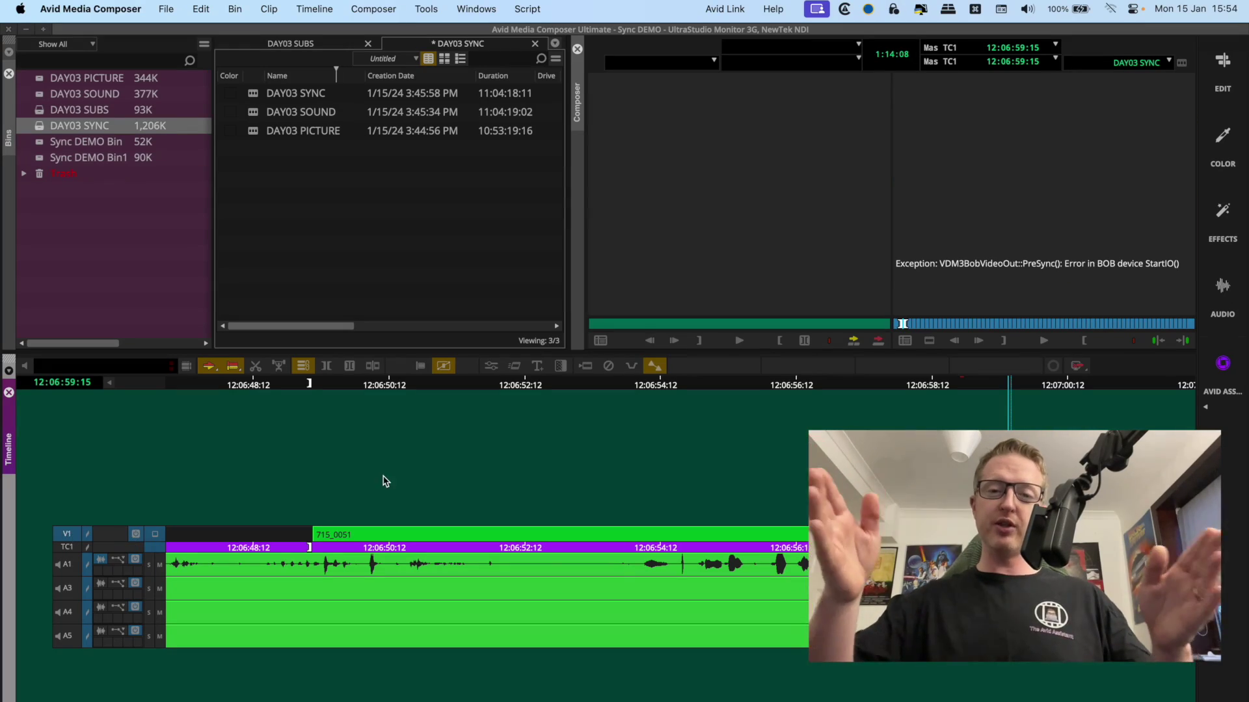
click(965, 386)
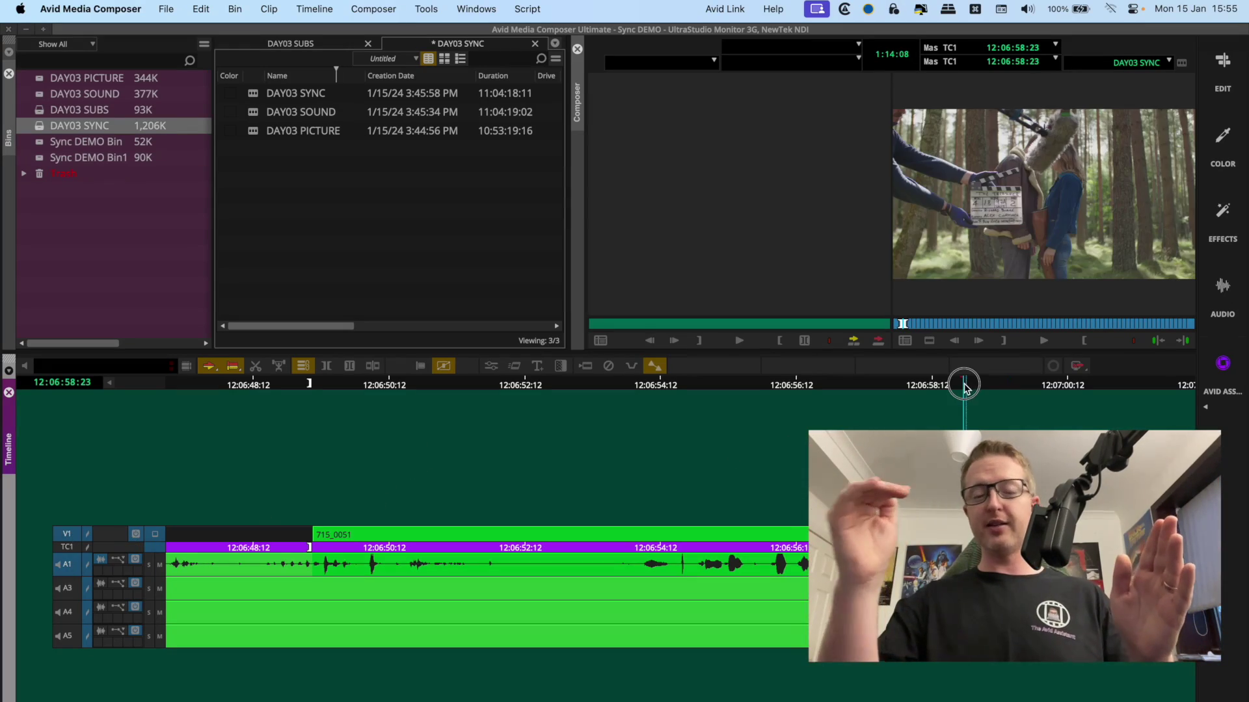
AutoSync the subclip in the DAY03 SUBS bin and all the selected subclips in the DAY02 SUBS bin.
click(283, 45)
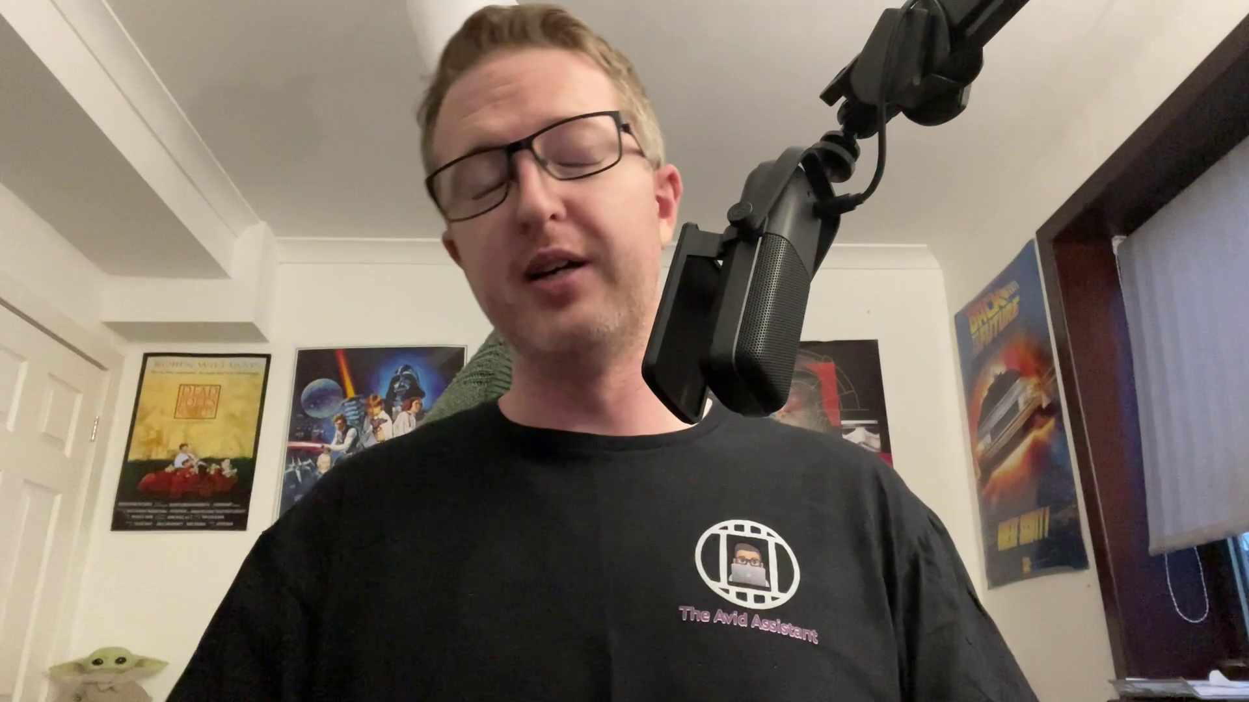
right_click(110, 200)
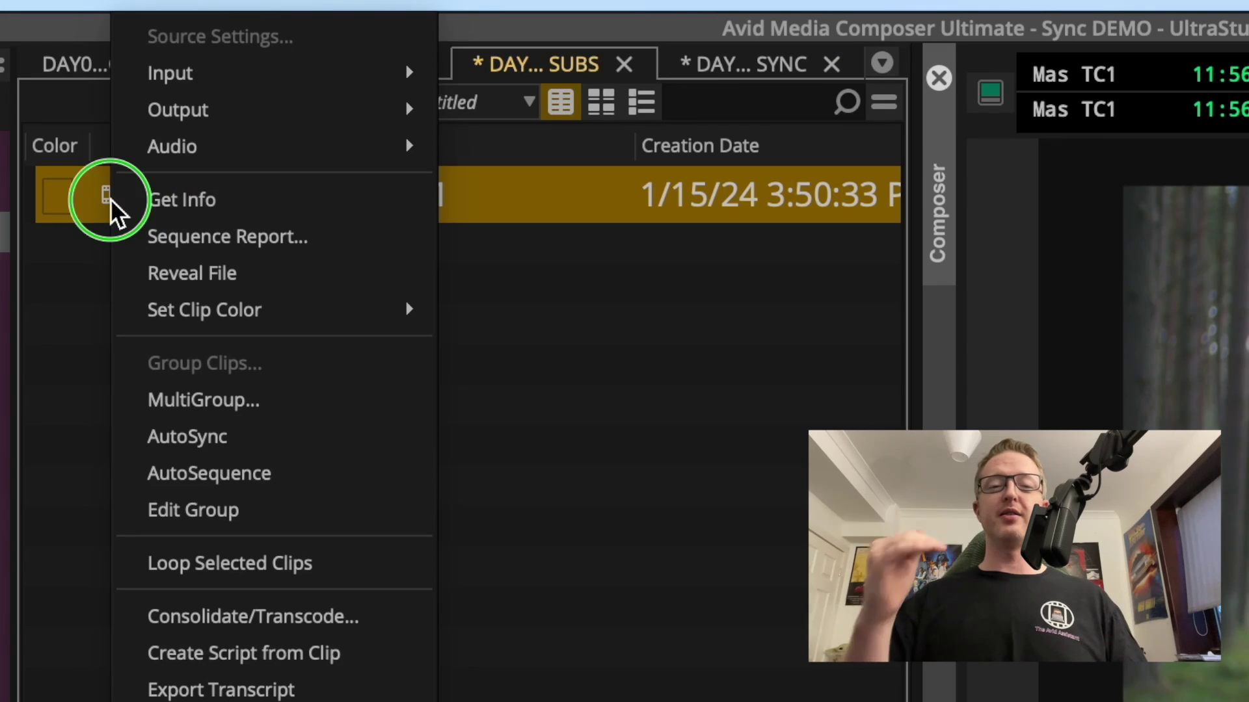
click(321, 439)
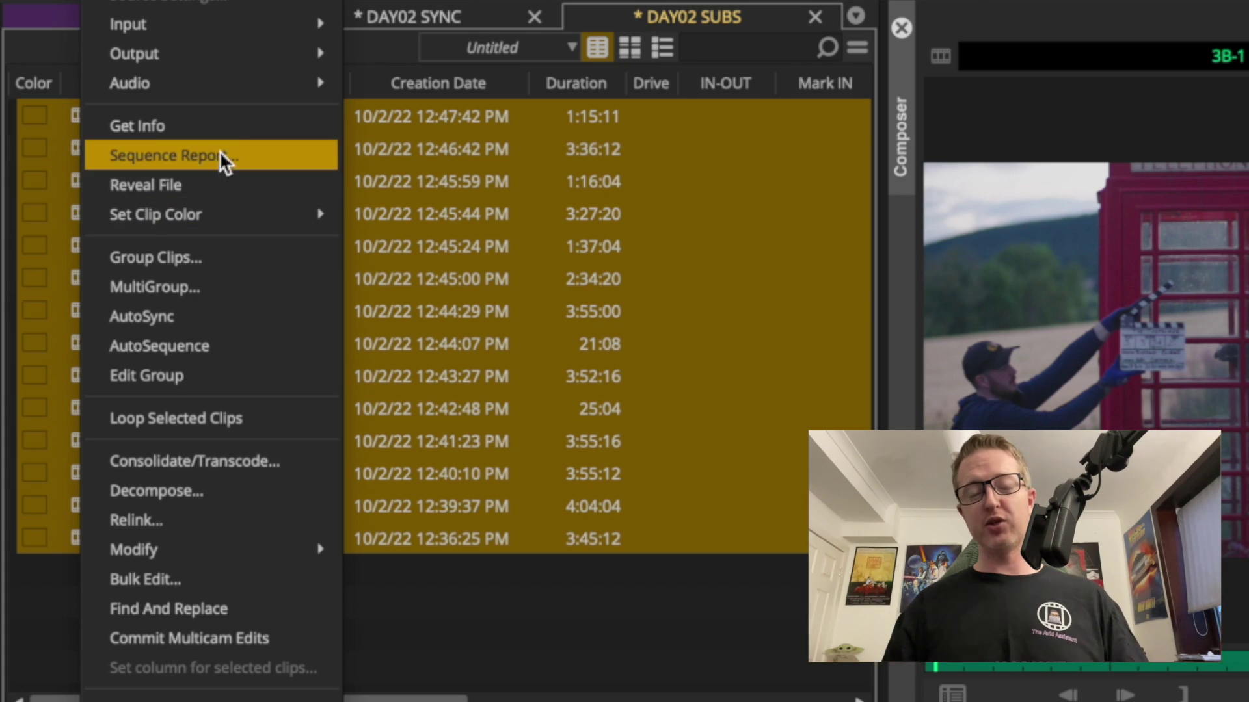
click(170, 323)
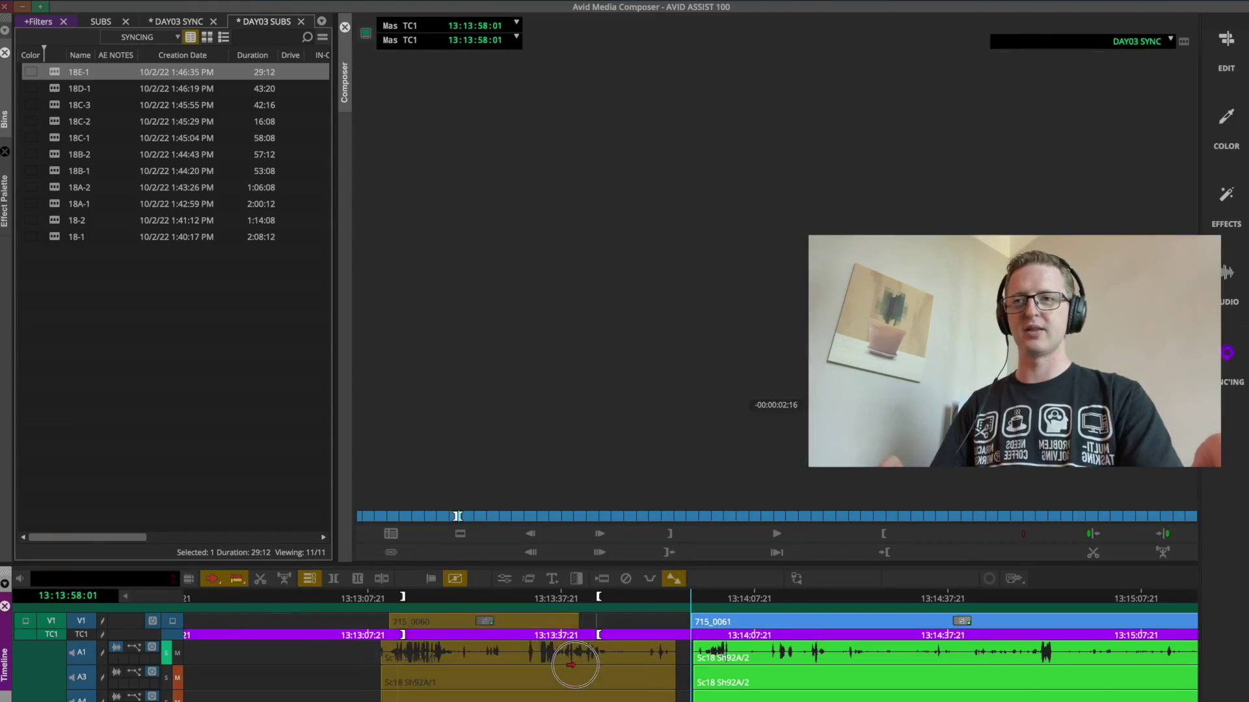
Slide the selected 715_0060 picture and Sc18 Sh92A/1 sound segments earlier in the DAY03 SYNC sequence and reposition the playhead.
drag(572, 663, 548, 663)
click(702, 608)
click(864, 599)
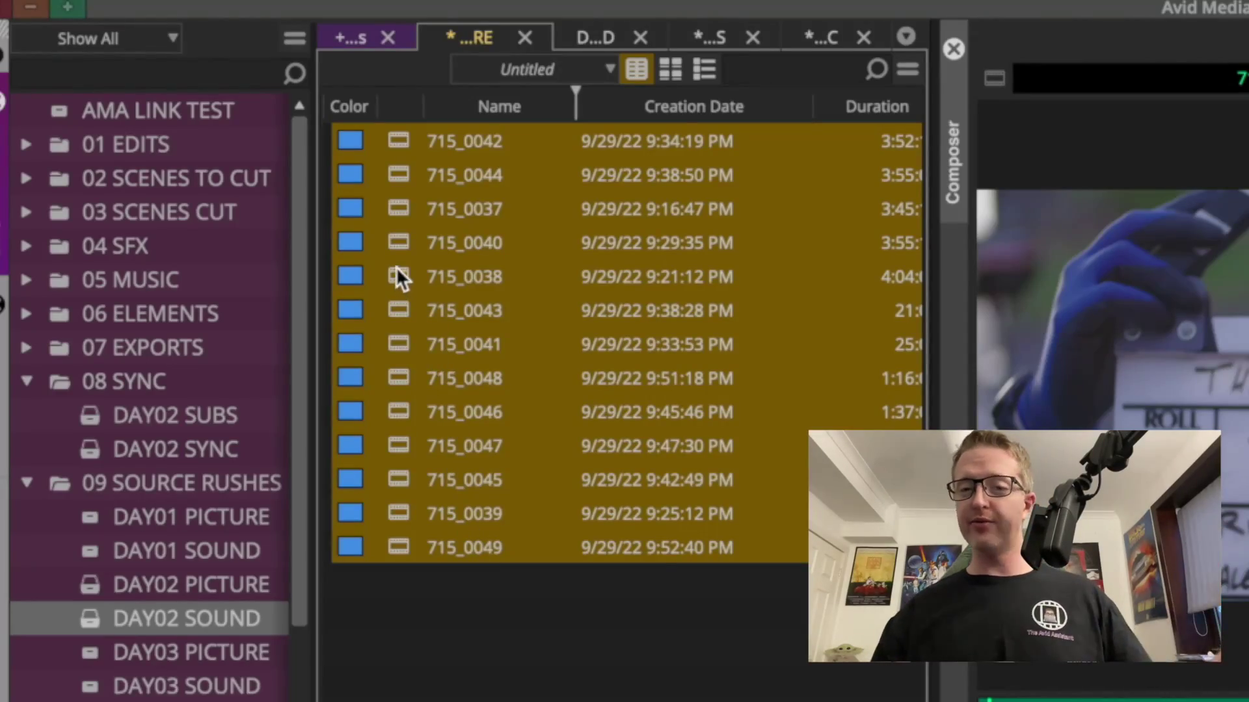
Build a sequence from the selected DAY02 PICTURE clips with AutoSequence.
right_click(398, 279)
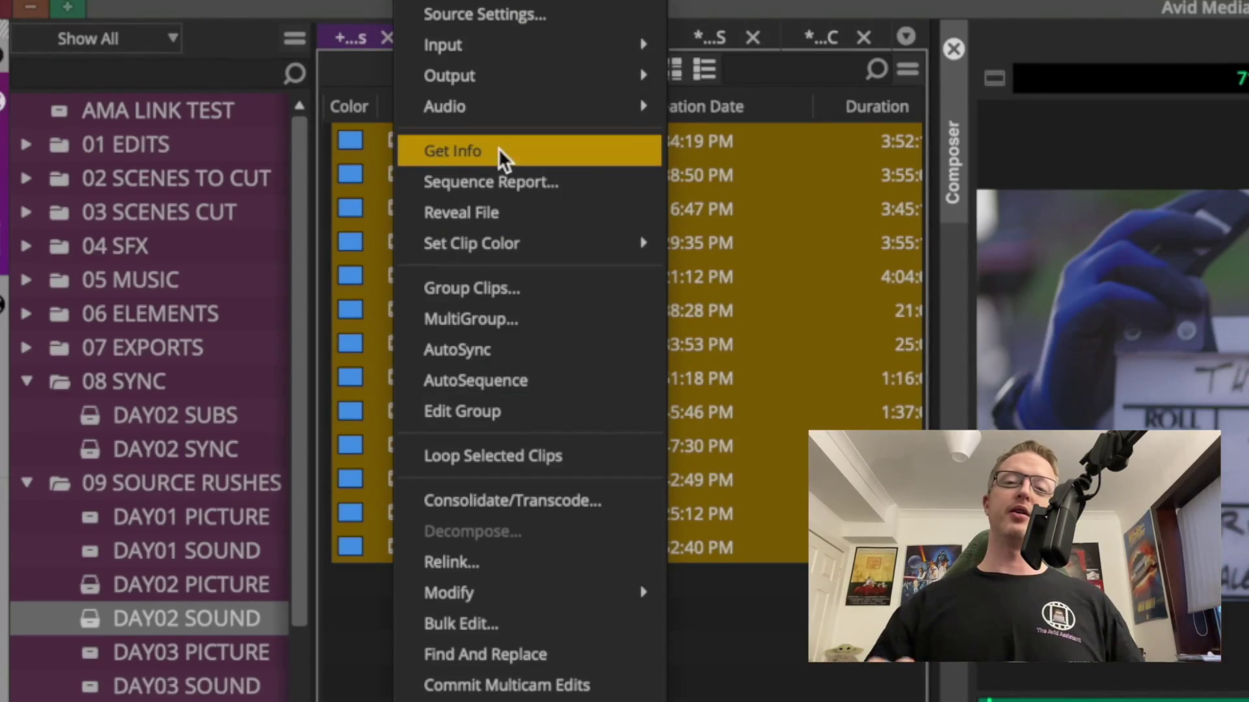
click(559, 382)
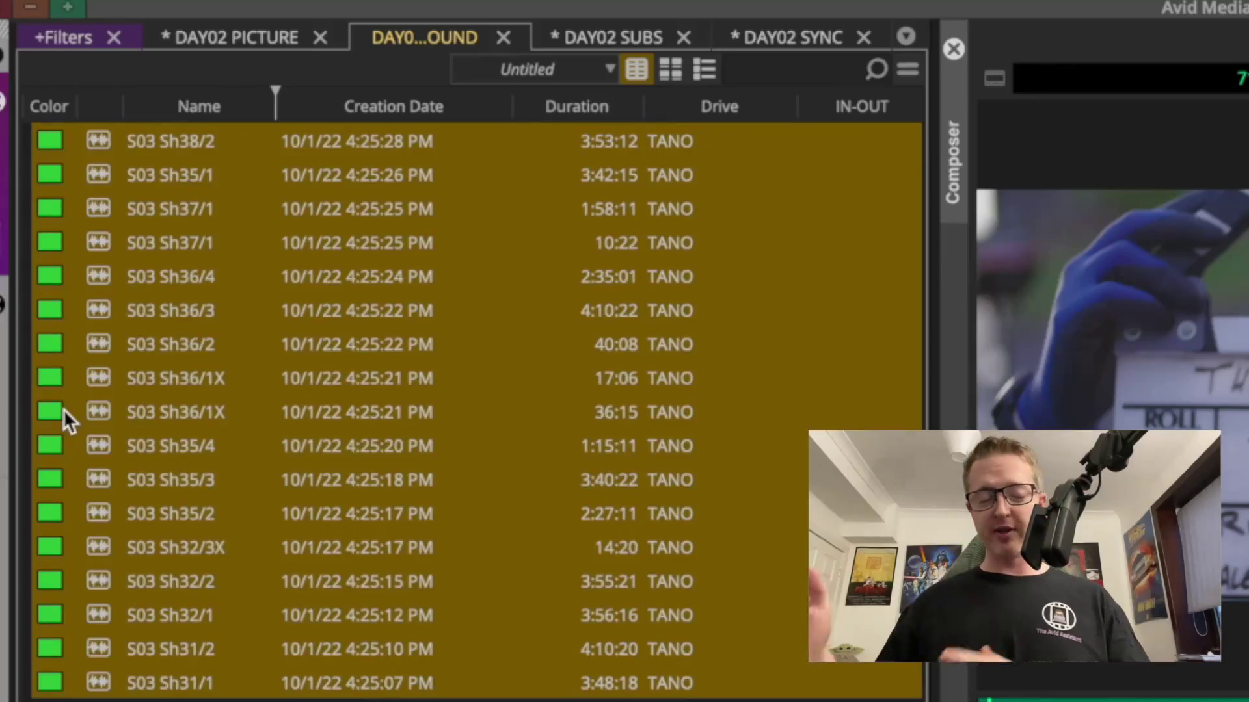
AutoSequence the selected DAY02 SOUND clips and rename the resulting sequence as DAY02 SOUND.
right_click(88, 362)
click(201, 388)
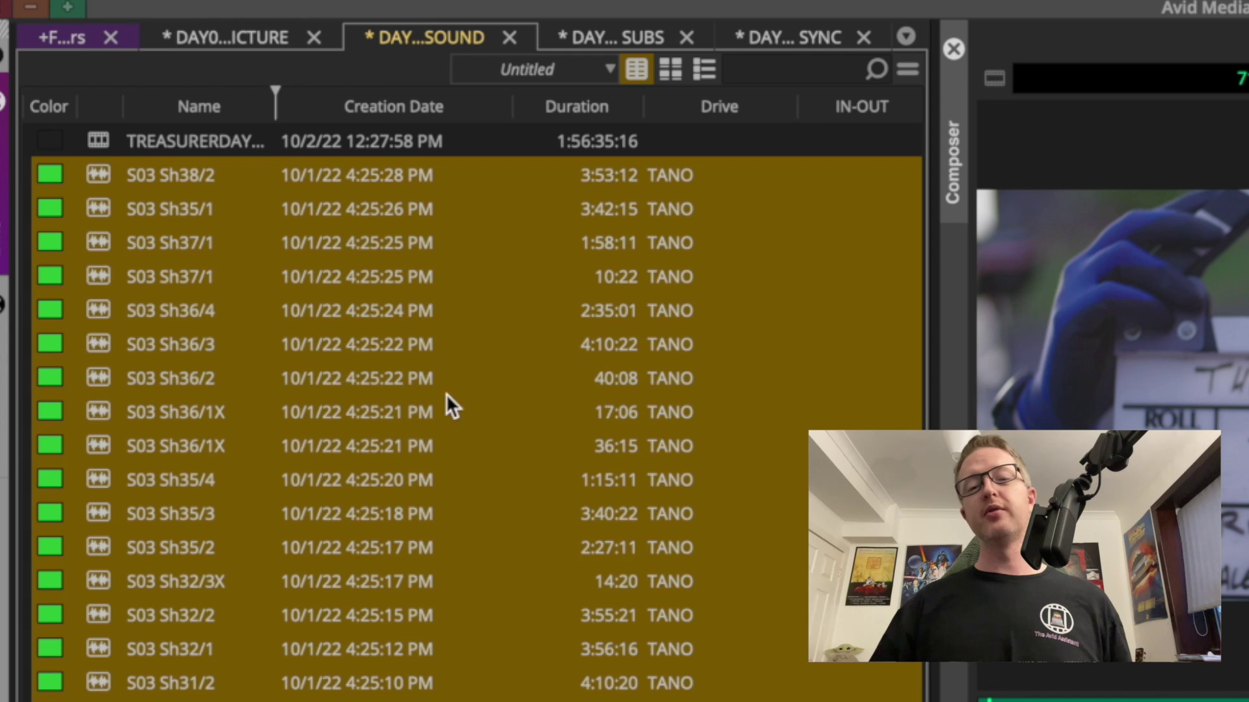
click(186, 142)
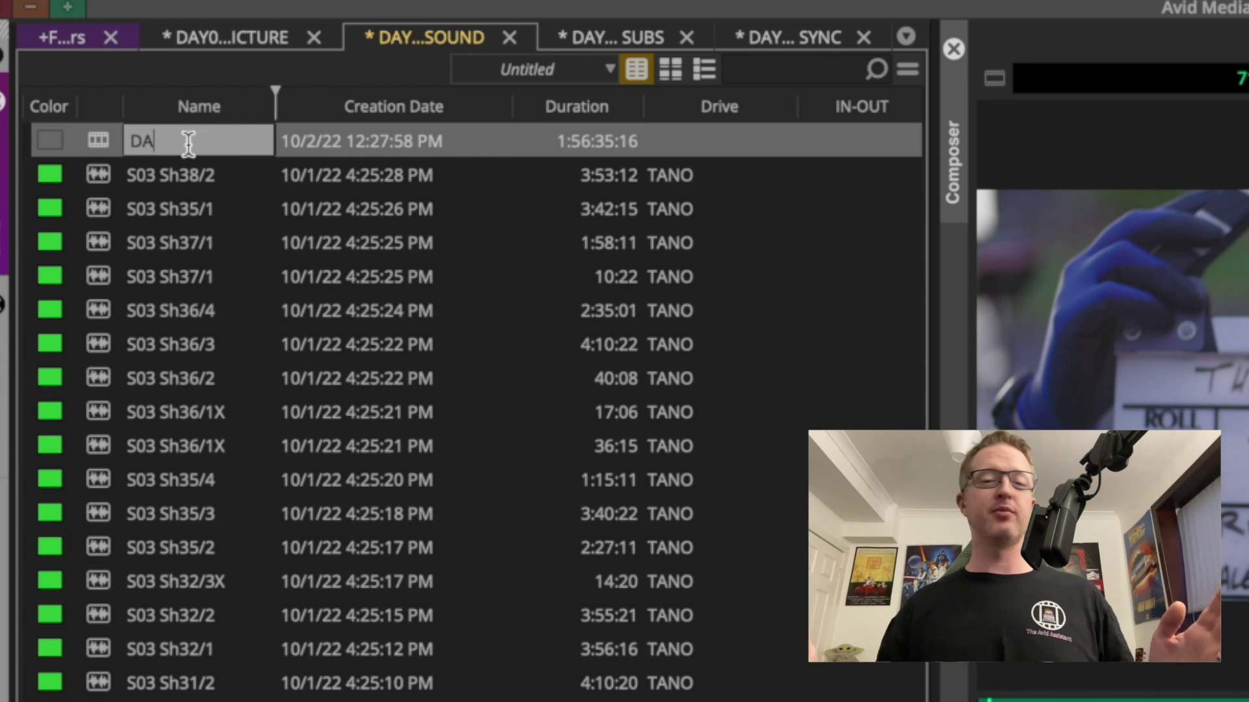
text(DAY02 SOUND)
key(Return)
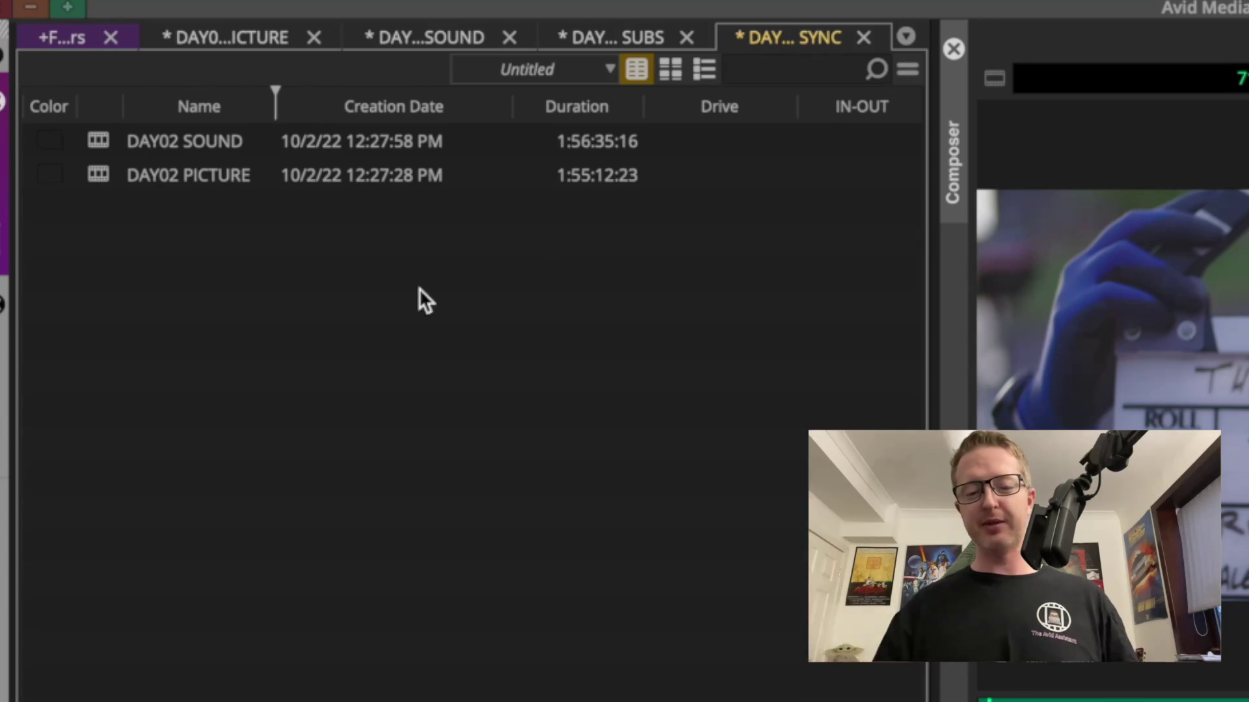
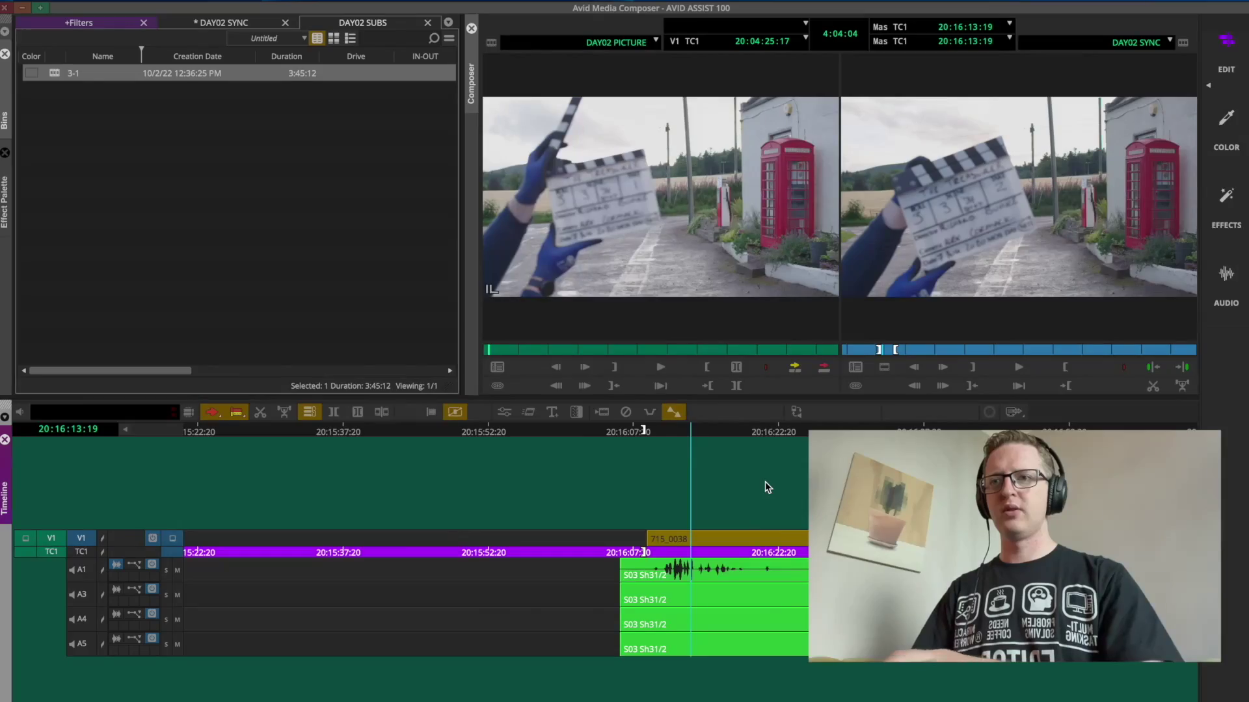
Create a subclip named 3-2 in the DAY02 SUBS bin from the marked clip 715_0038.
key(7)
key(ctrl+shift+s)
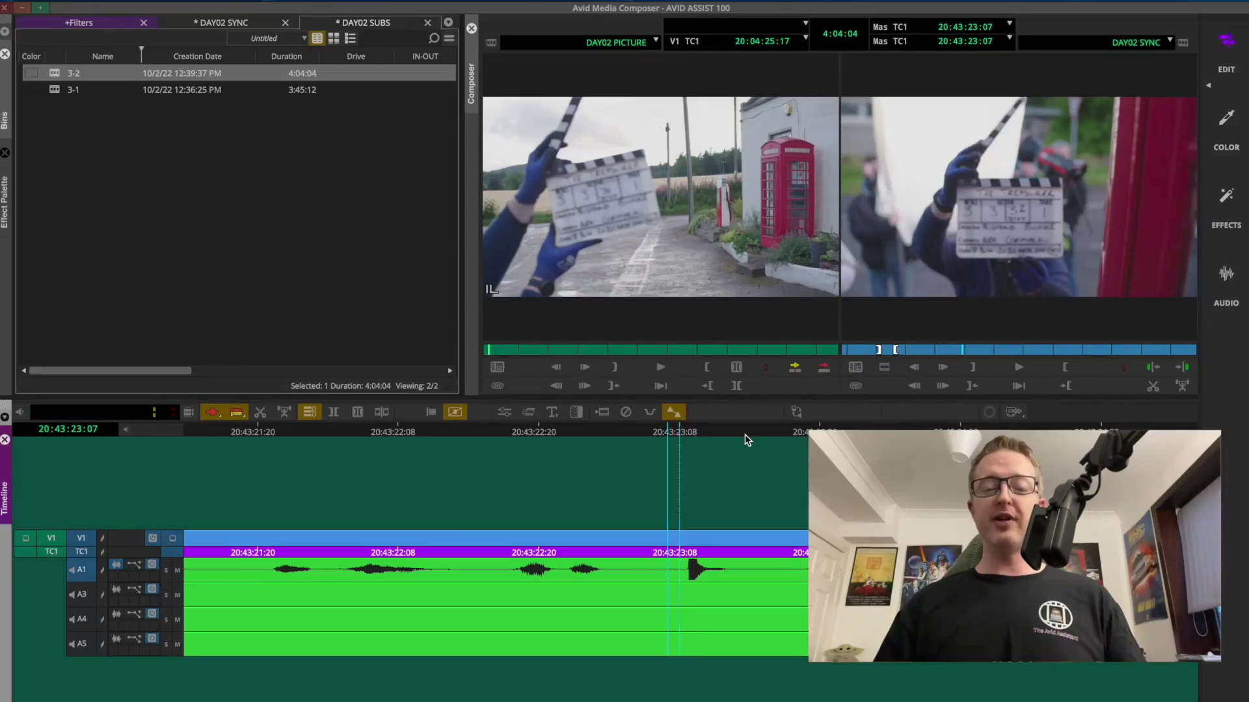
Park on the slate clap at 20:43:23:09 and shift the four audio segments one frame later.
key(Right)
key(Right)
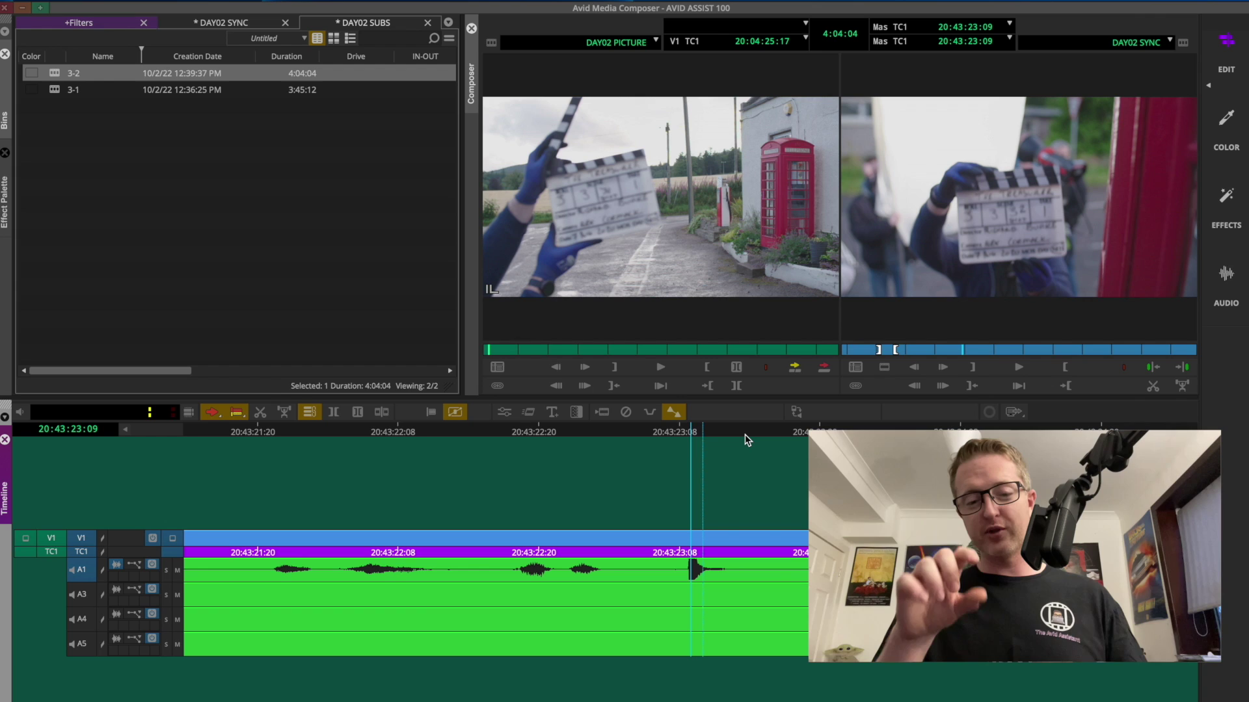
key(t)
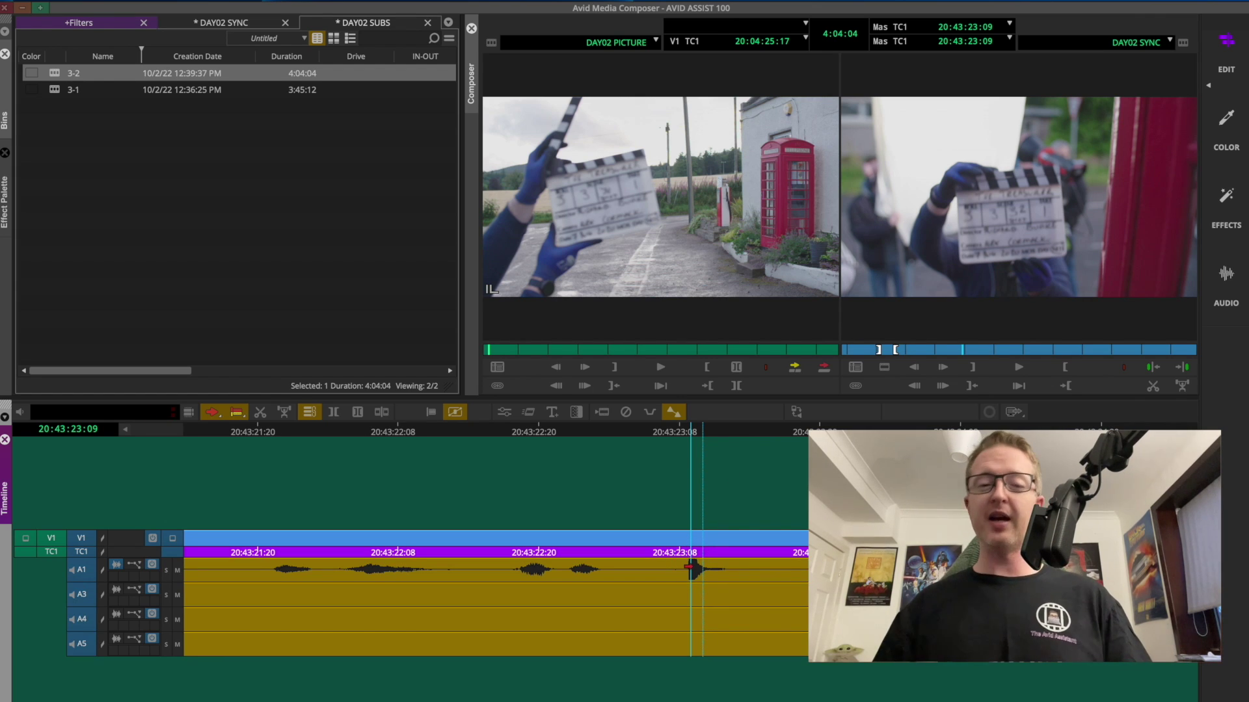
key(g)
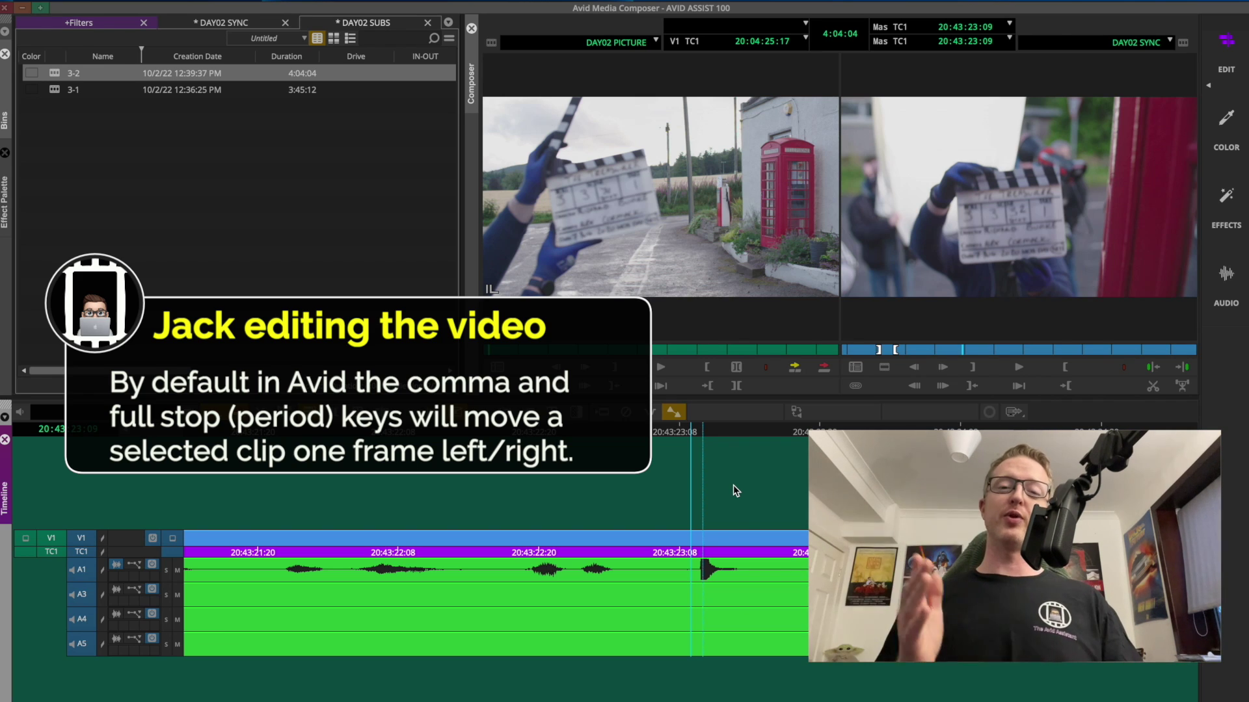
Create a subclip named 3A-1 in the DAY02 SUBS bin from the marked clip 715_0039.
key(t)
key(ctrl+shift+s)
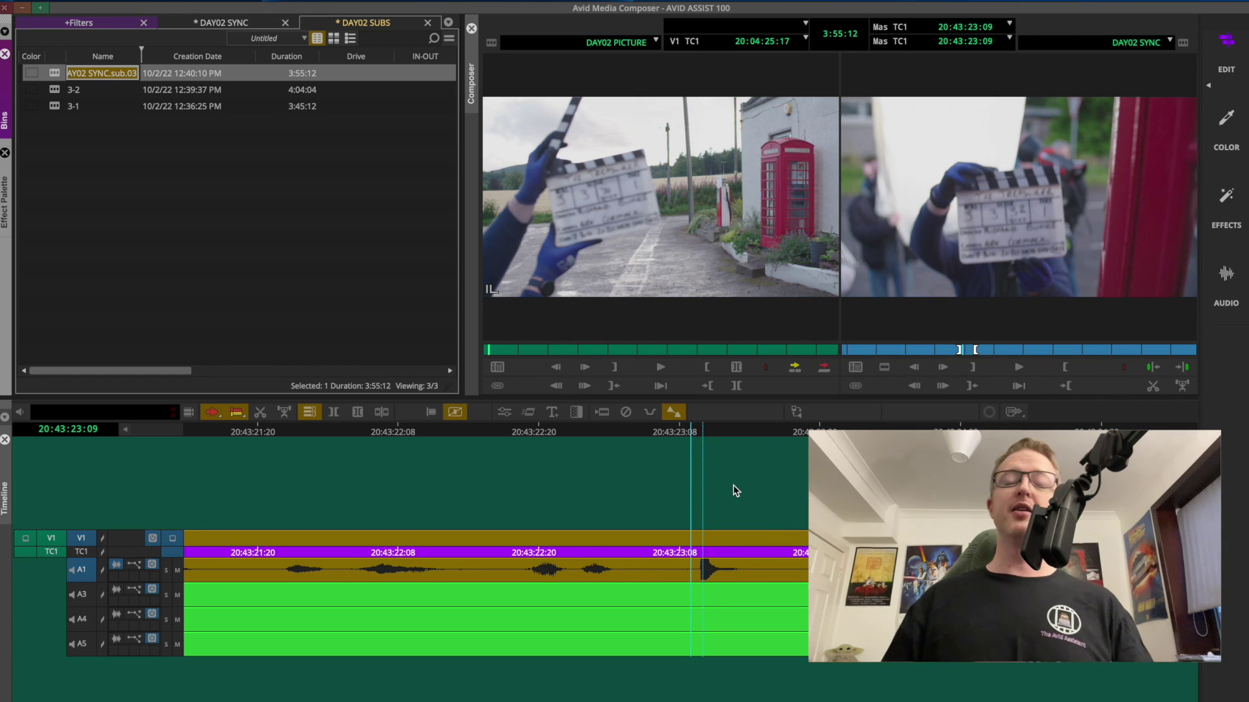
text(3A-1)
key(Return)
key(ctrl+bracketleft)
key(ctrl+bracketleft)
key(ctrl+bracketleft)
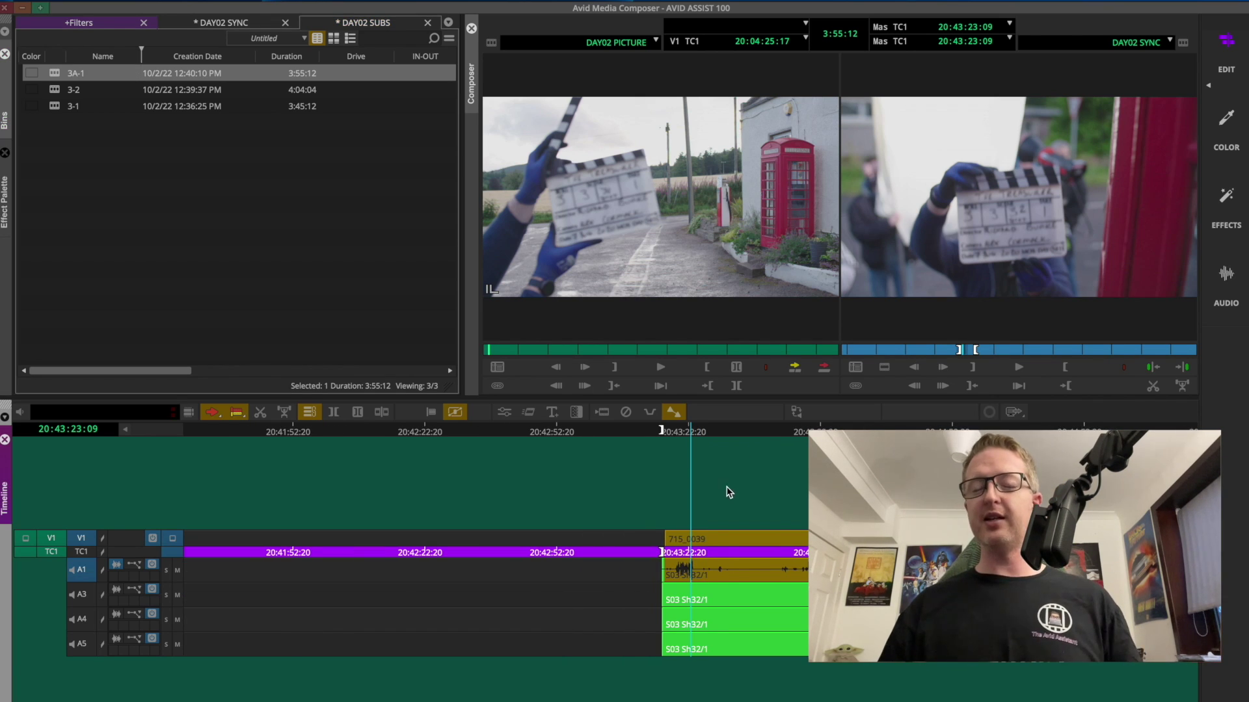
key(ctrl+bracketleft)
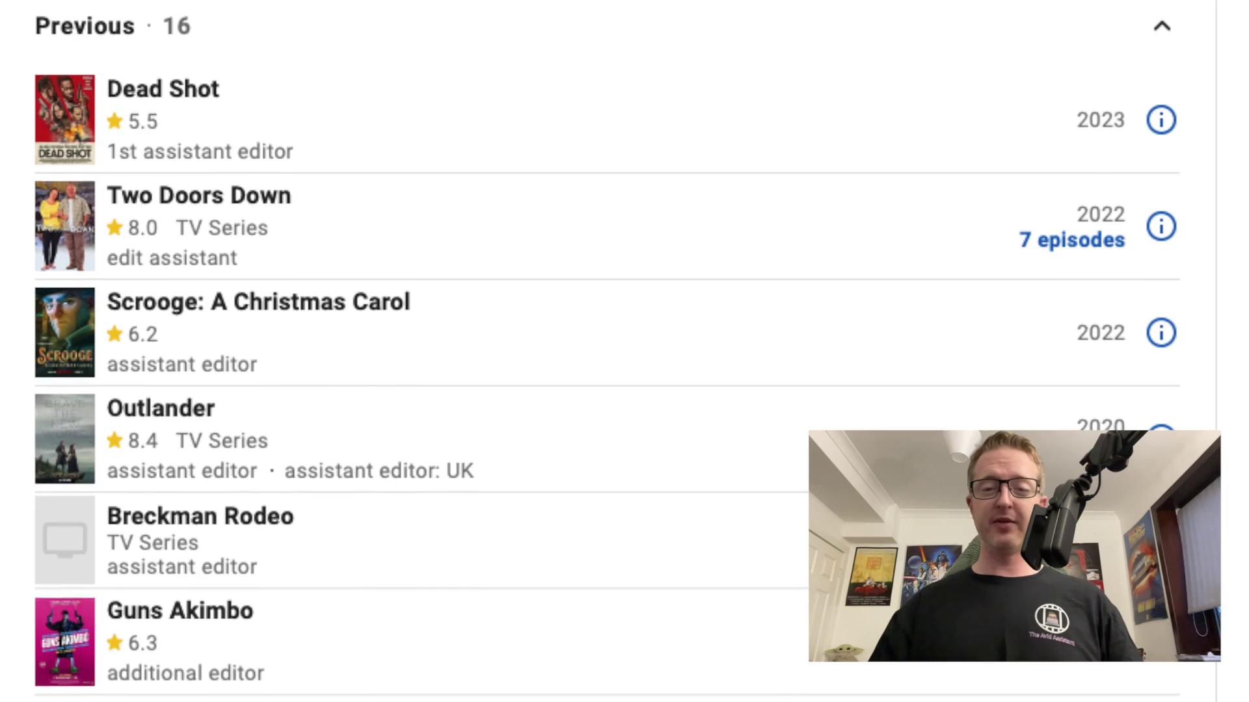
scroll(605, 351, down, 3)
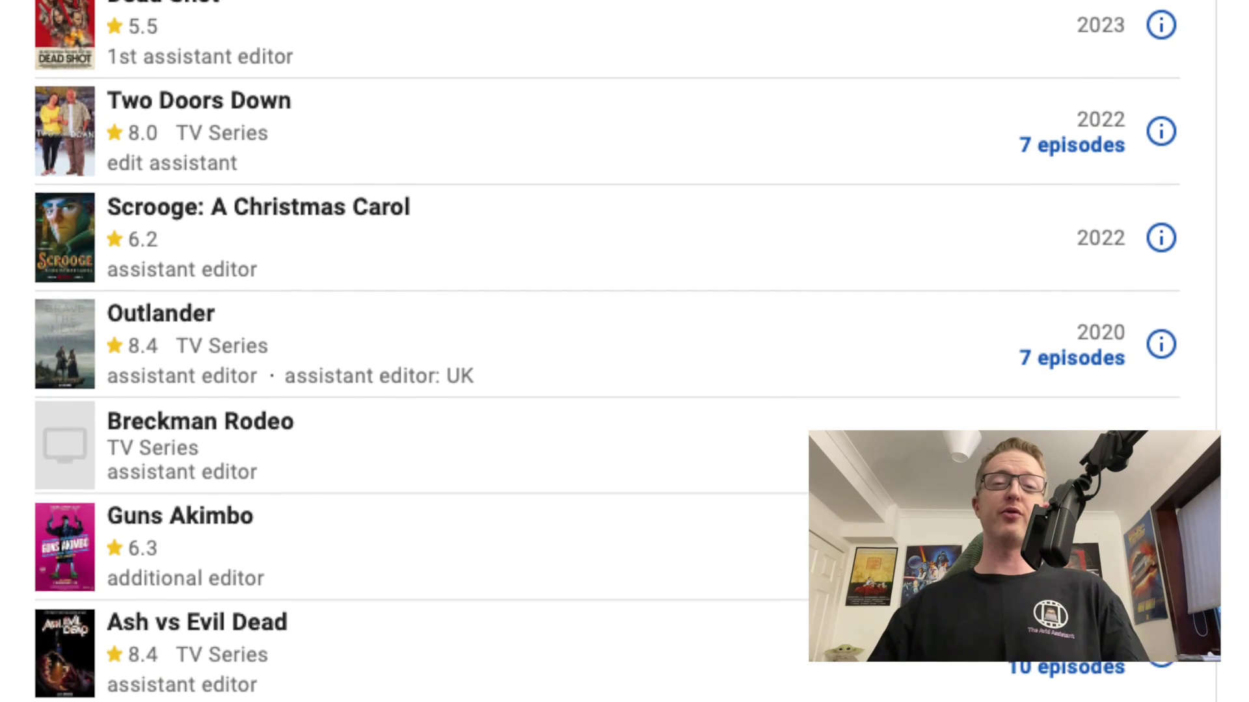
scroll(605, 351, down, 8)
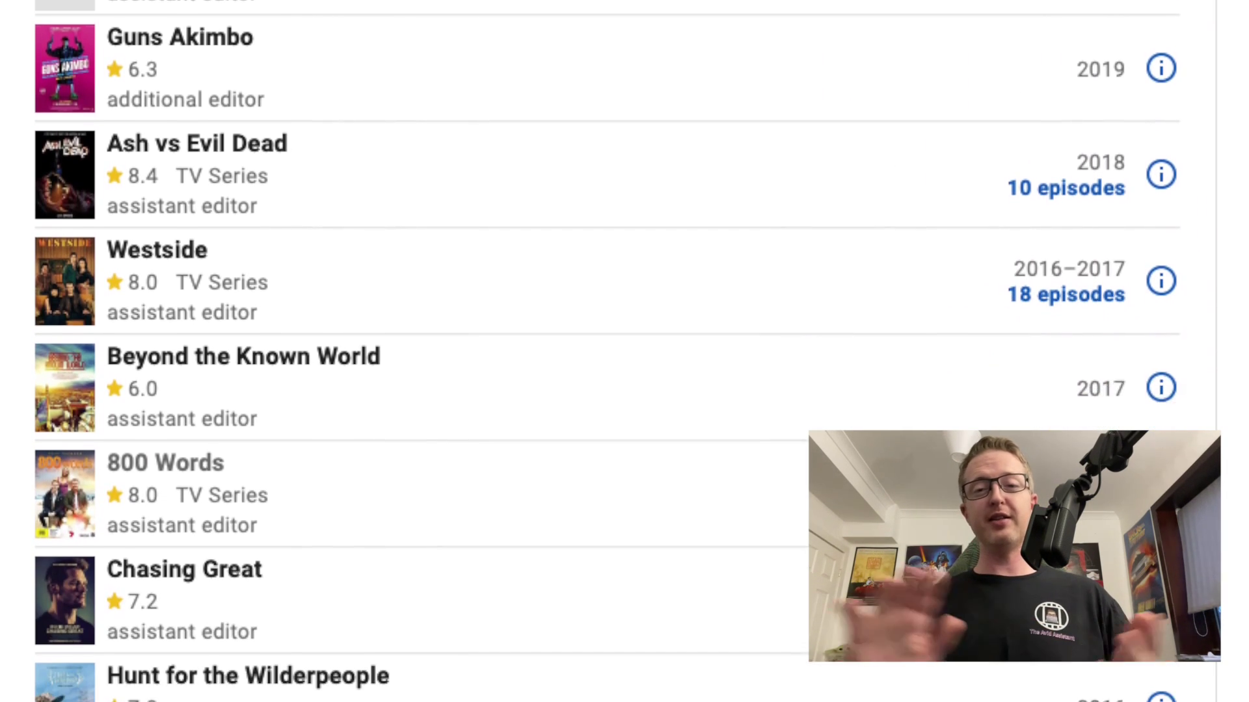
scroll(604, 351, down, 5)
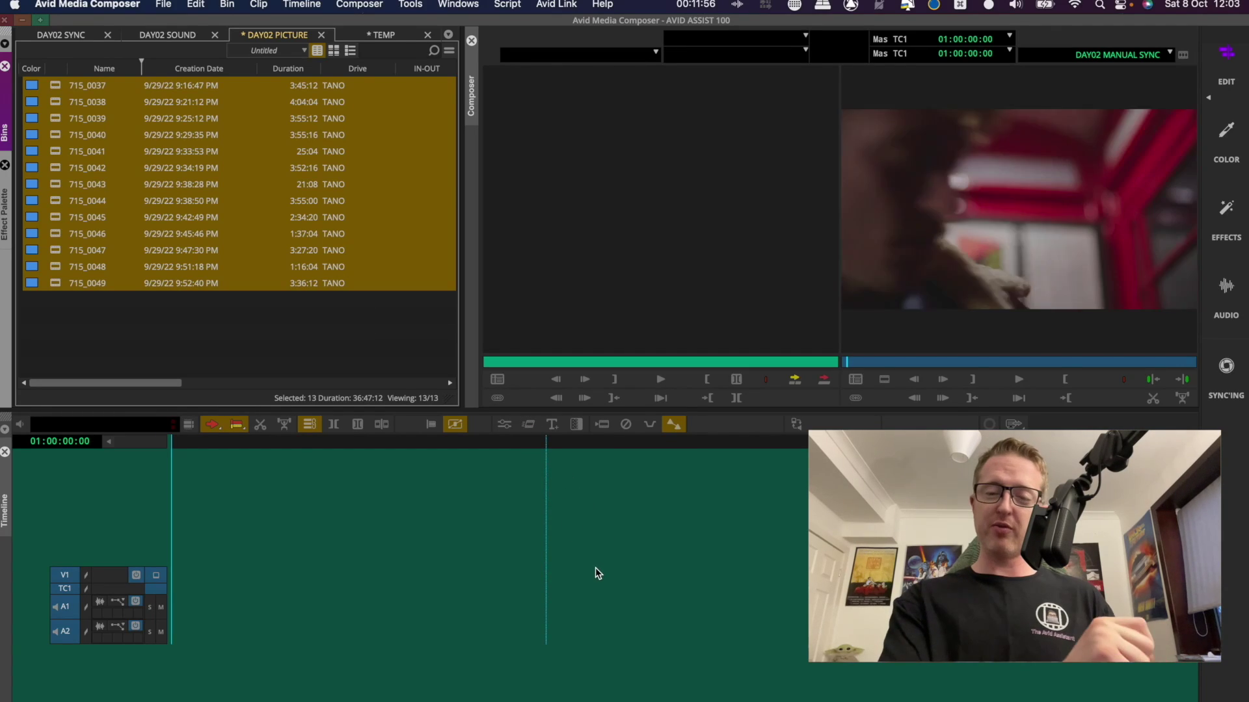
Add the selected DAY02 PICTURE clips to the DAY02 MANUAL SYNC sequence and overwrite the S03 Sh31/1 sound in at 01:00:07:02.
click(597, 574)
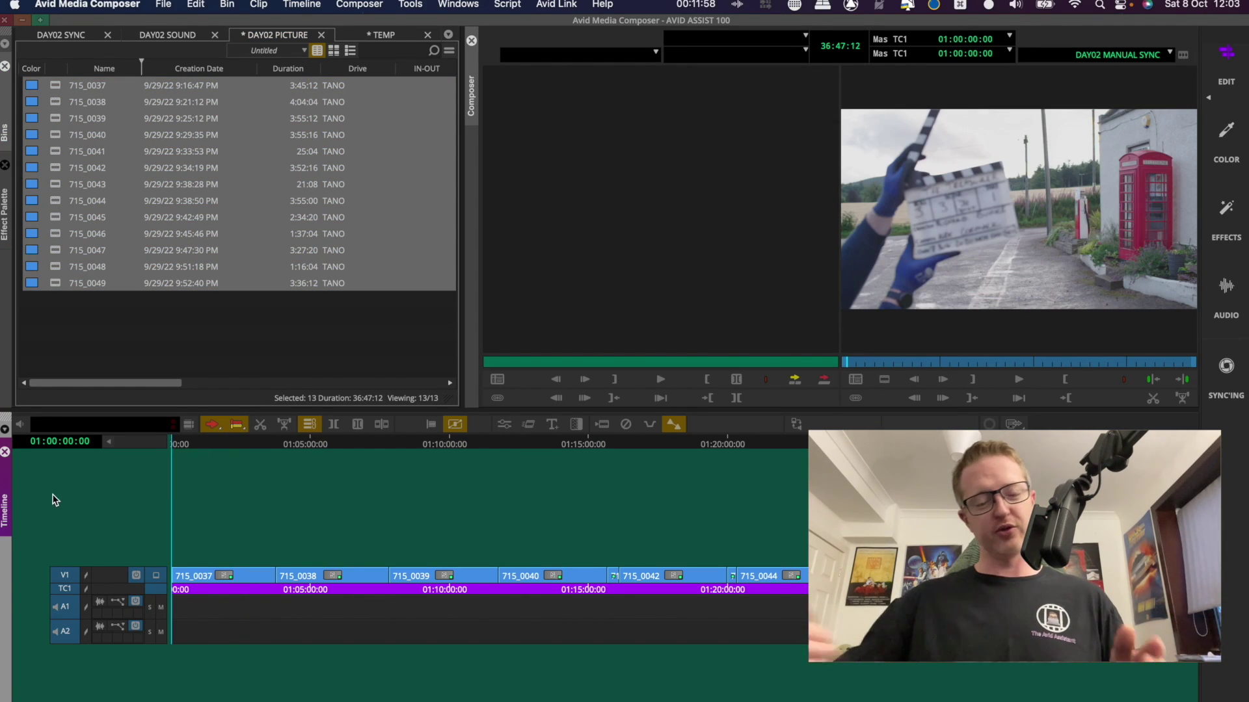
click(167, 35)
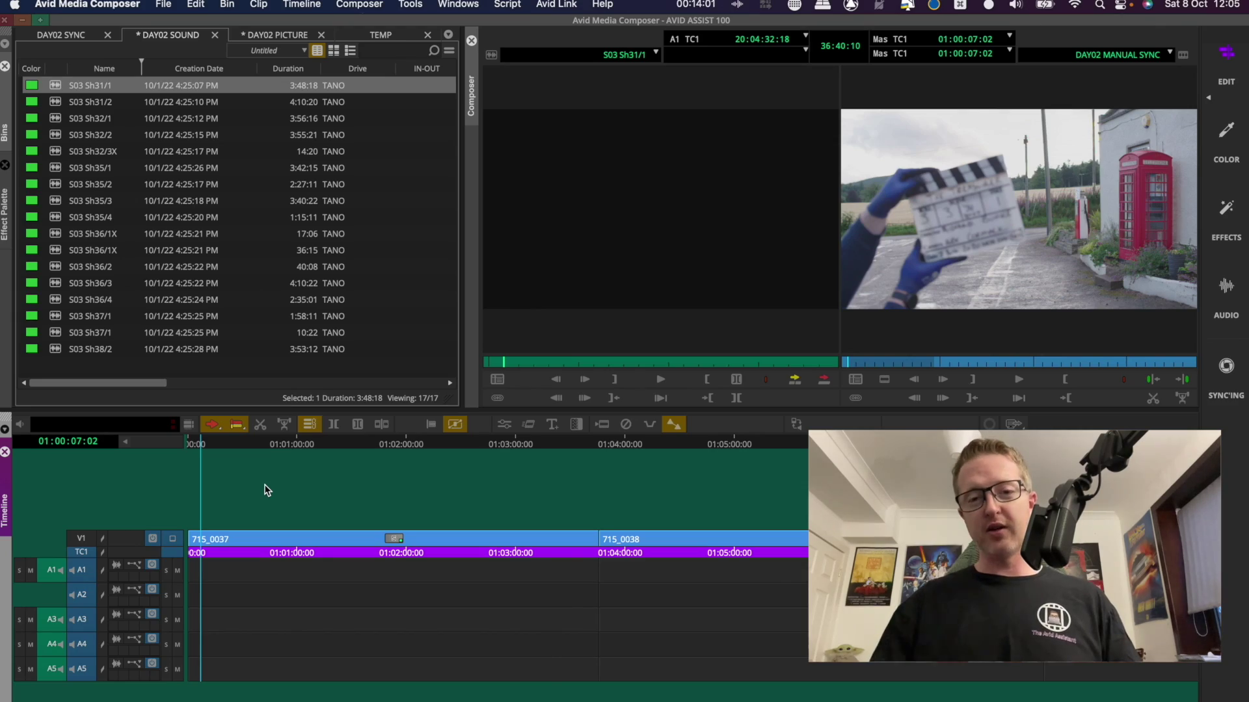
key(b)
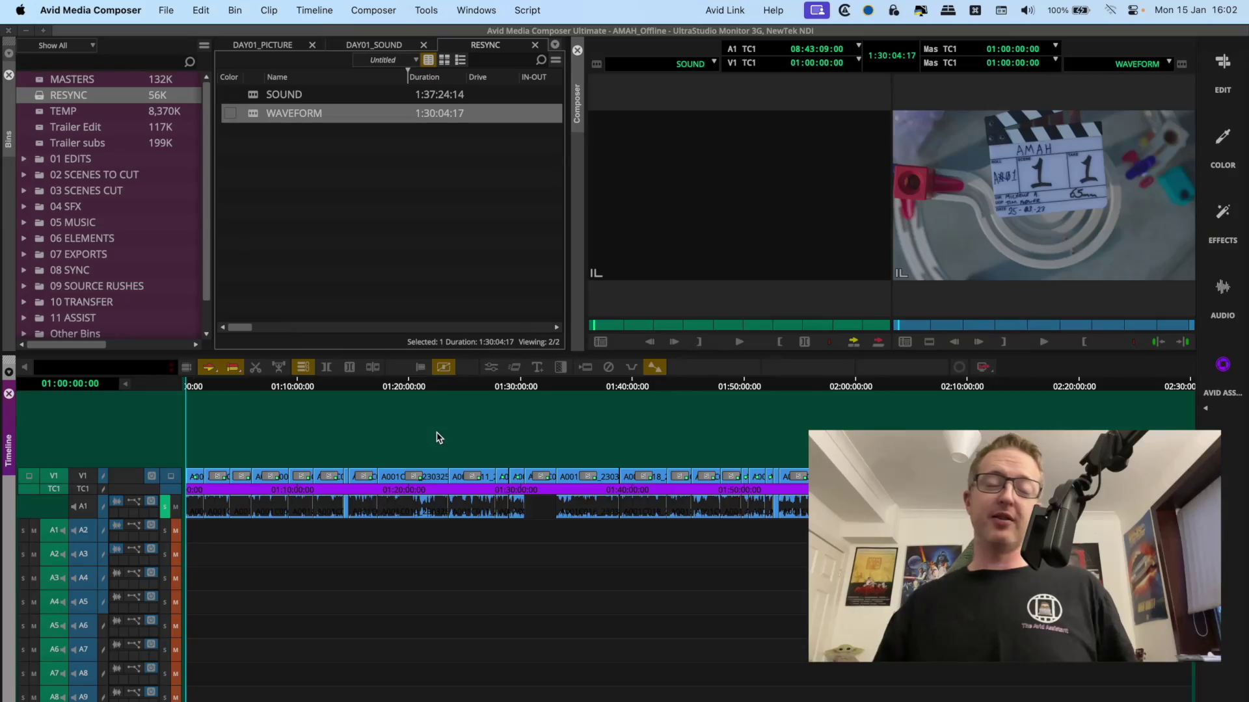
Overwrite the SOUND sequence's audio into the WAVEFORM sequence and run Waveform Sync on all the selected clips.
key(b)
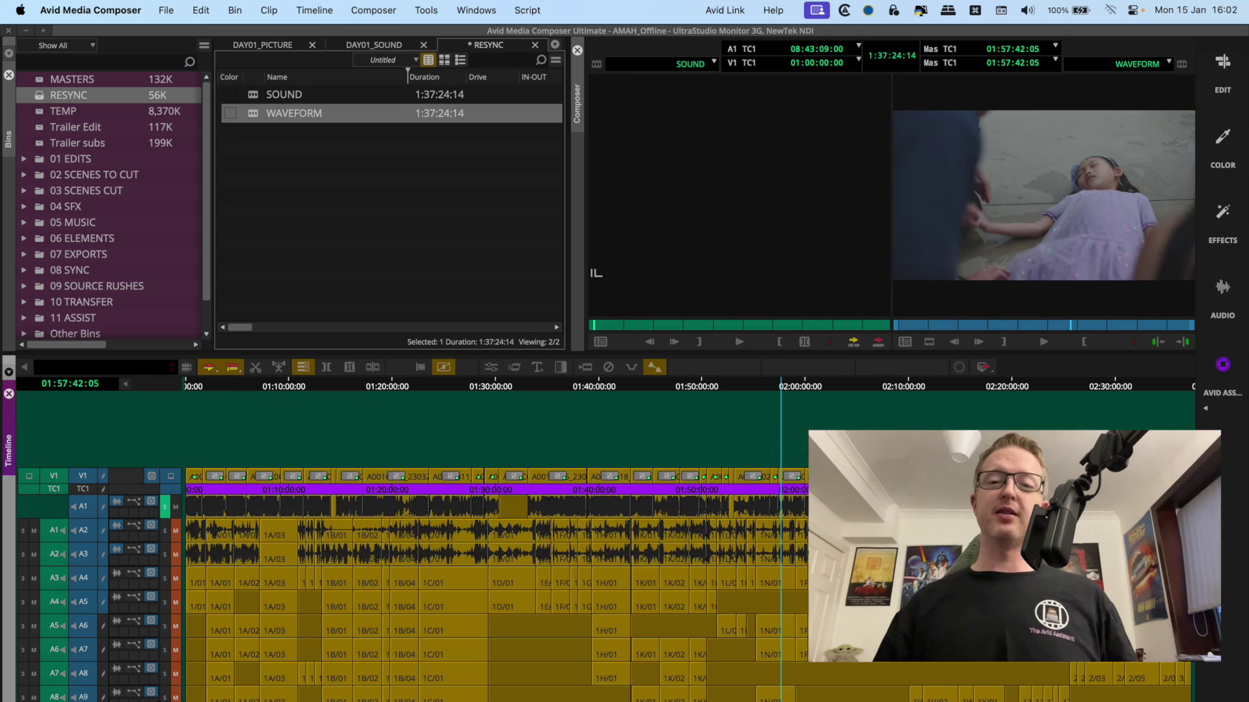
click(314, 10)
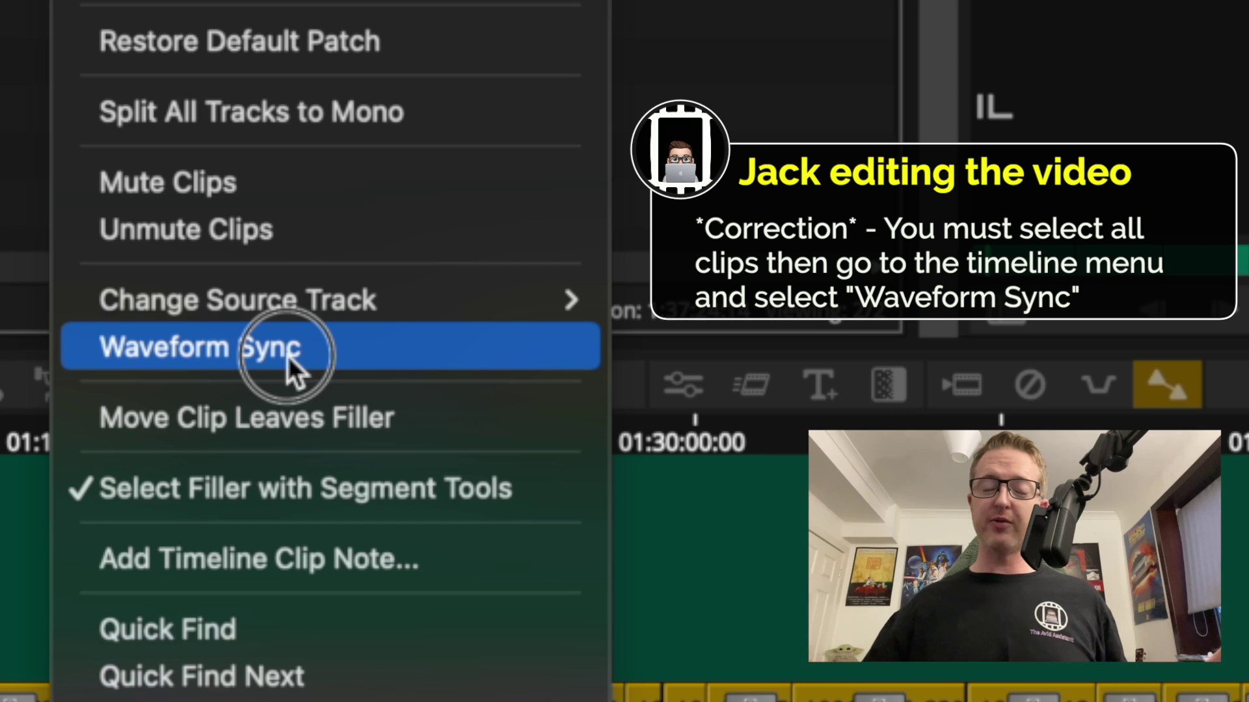
click(293, 357)
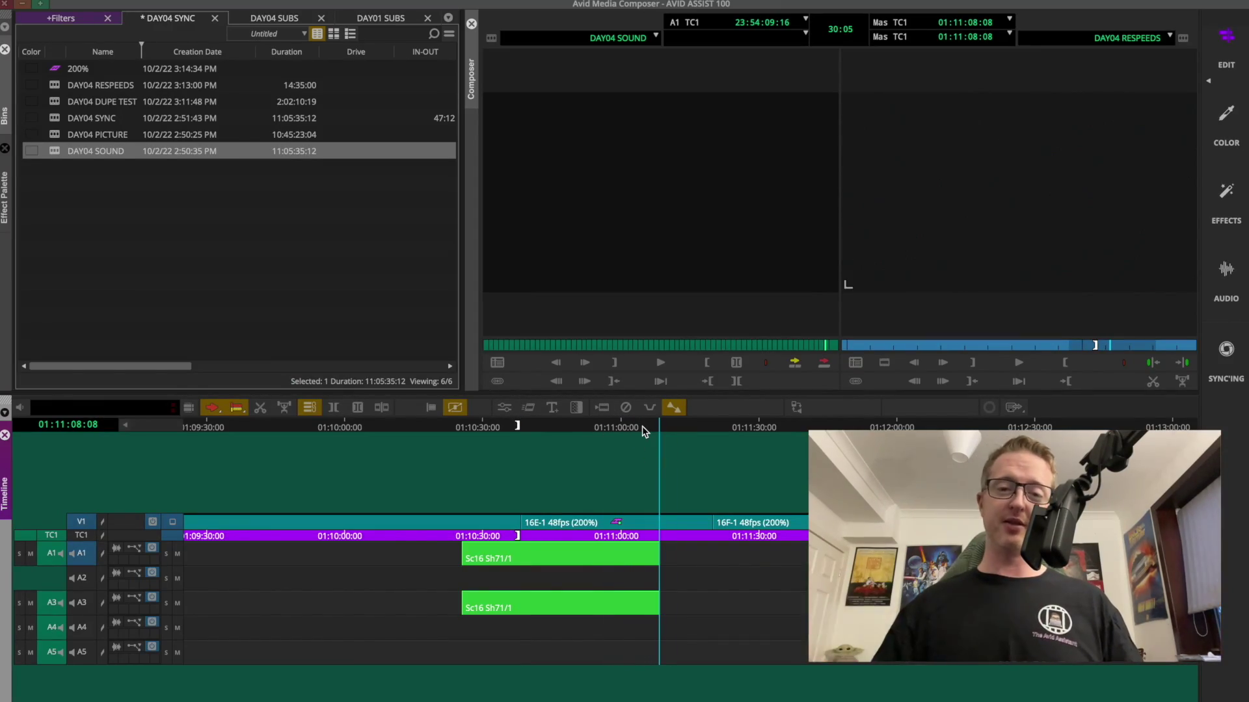
Mark the end of the 16E-1 48fps (200%) clip at 01:11:08:07 and park inside the marked range at 01:10:58:12.
key(i)
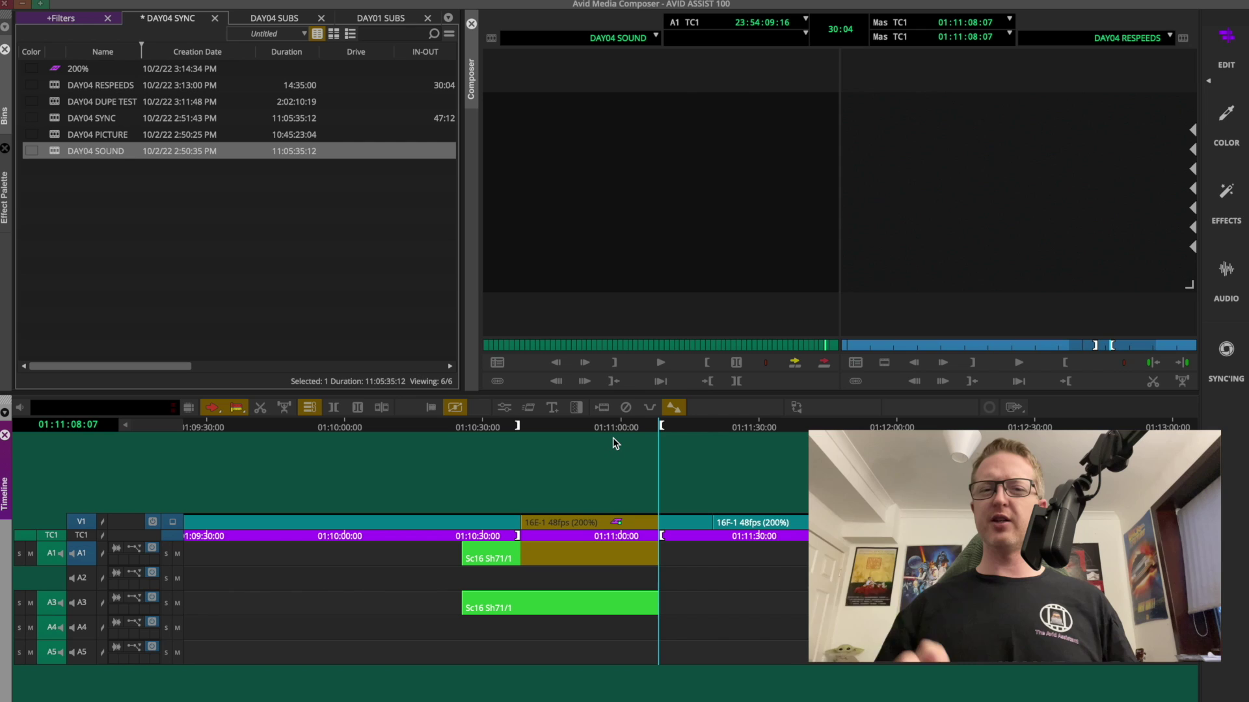
drag(626, 432, 608, 465)
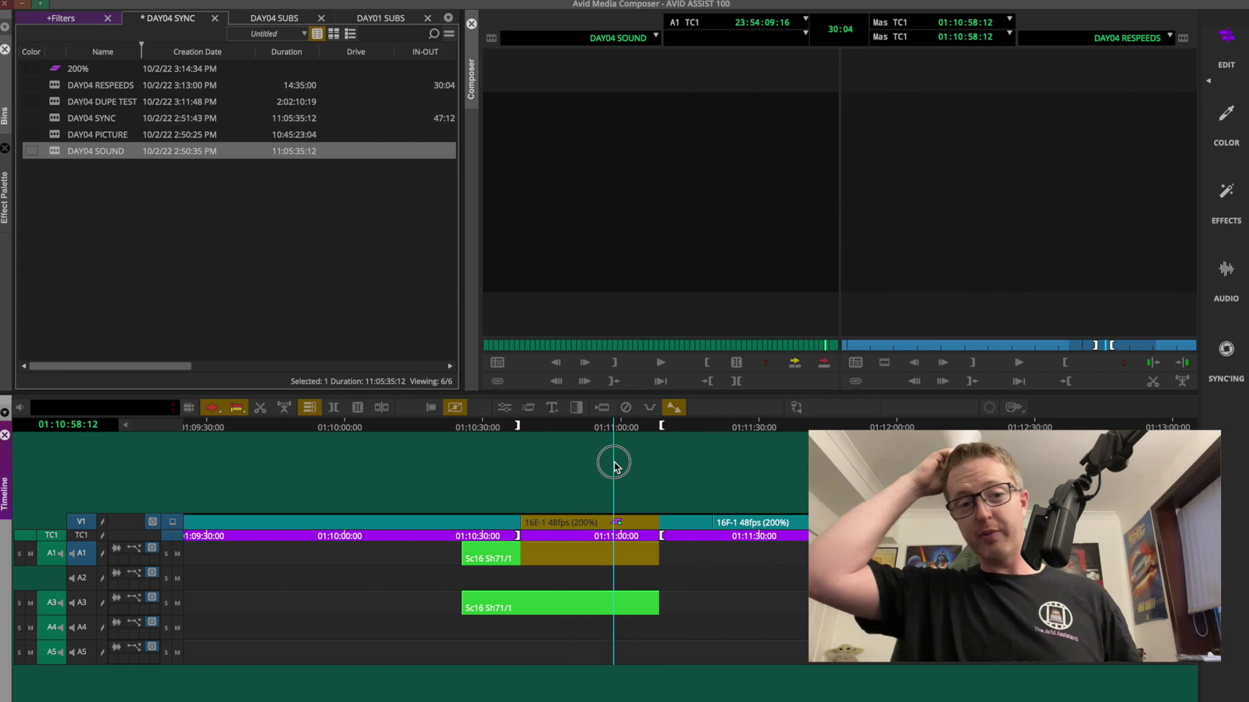